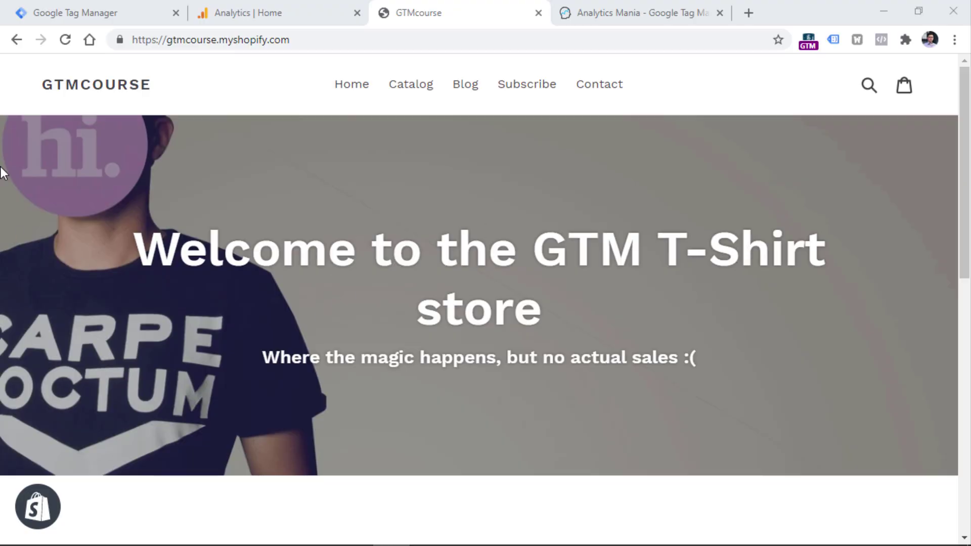
Switch to Analytics and open the enhanced measurement settings of the Mirrored property (later to migrate to GA4) web stream.
{"action": "left_click", "coordinate": [89, 19]}
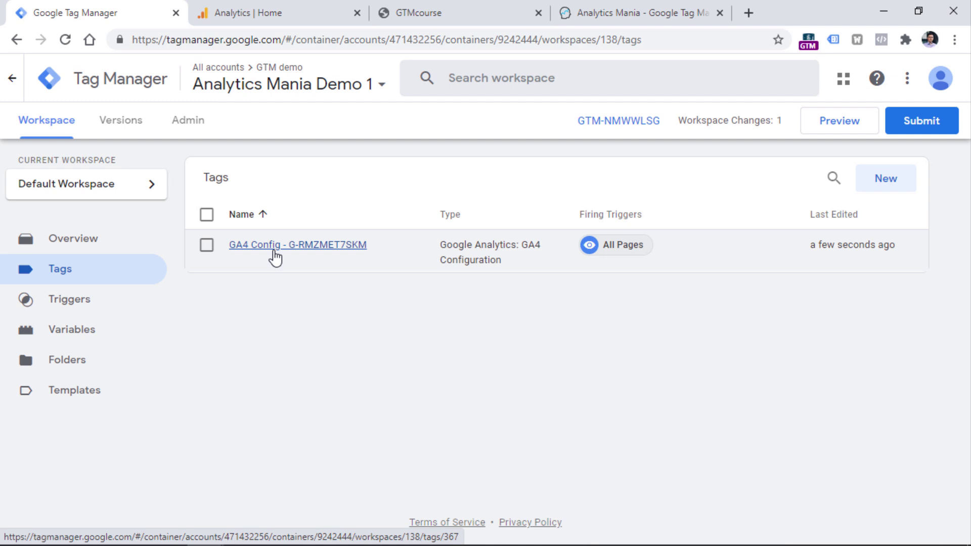
{"action": "left_click", "coordinate": [270, 9]}
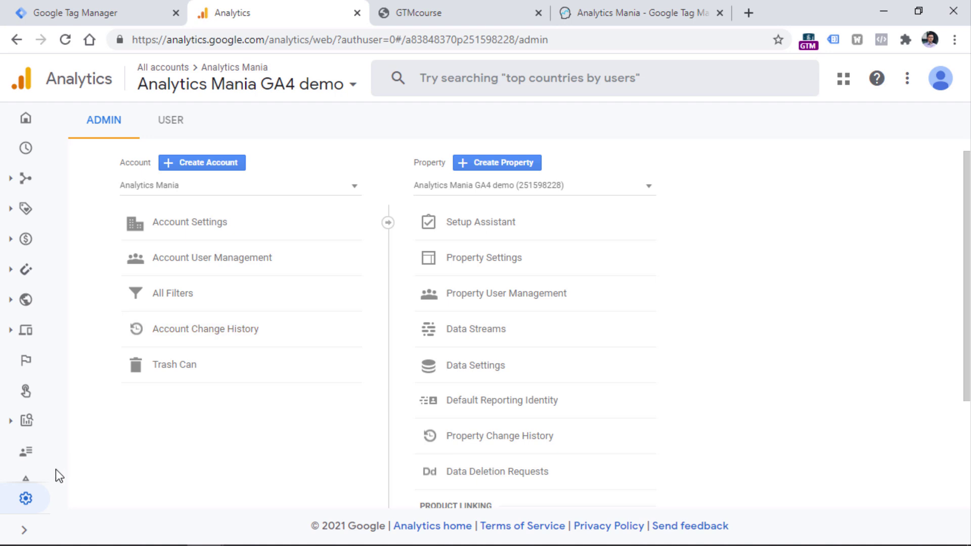
{"action": "left_click", "coordinate": [481, 329]}
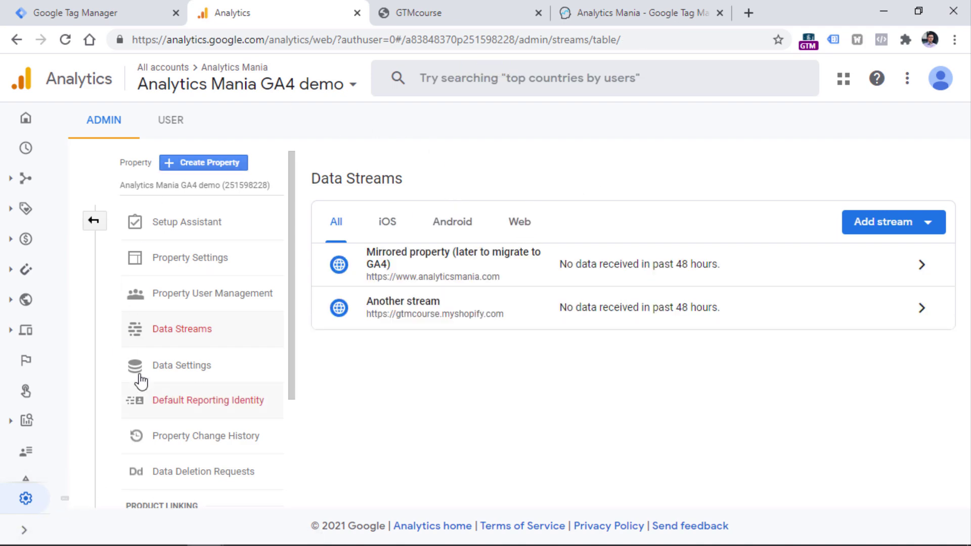
{"action": "left_click", "coordinate": [475, 271]}
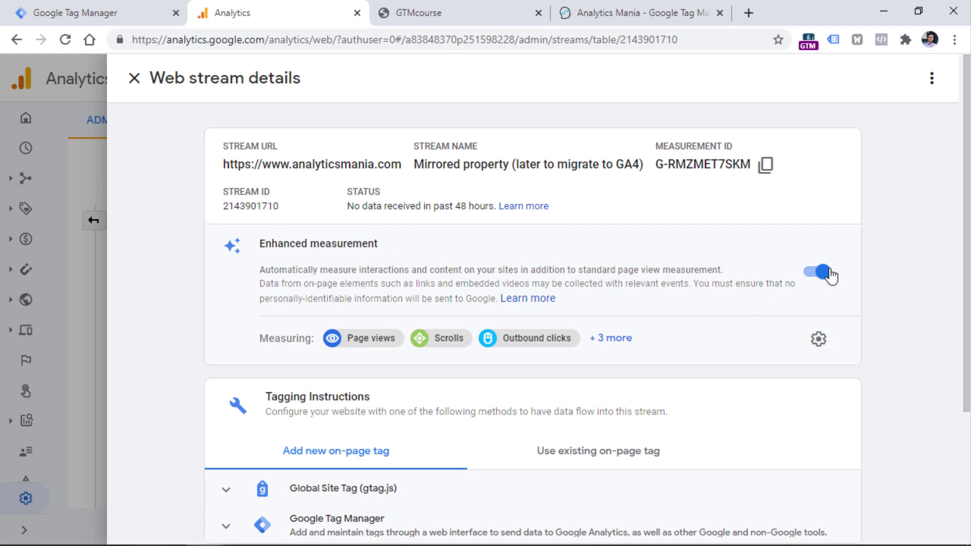
{"action": "left_click", "coordinate": [819, 342]}
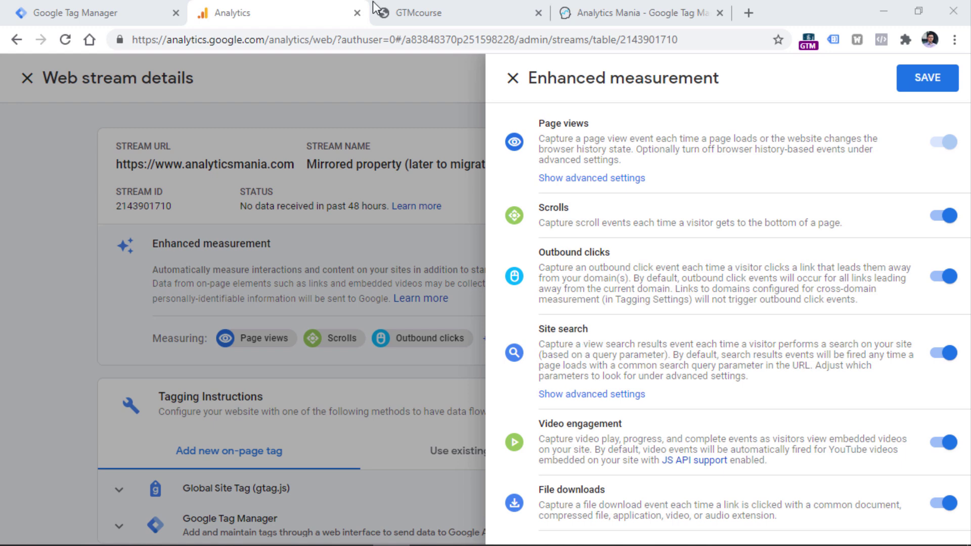
Switch to the GTMcourse store site and search it for "t-shirt".
{"action": "left_click", "coordinate": [458, 13]}
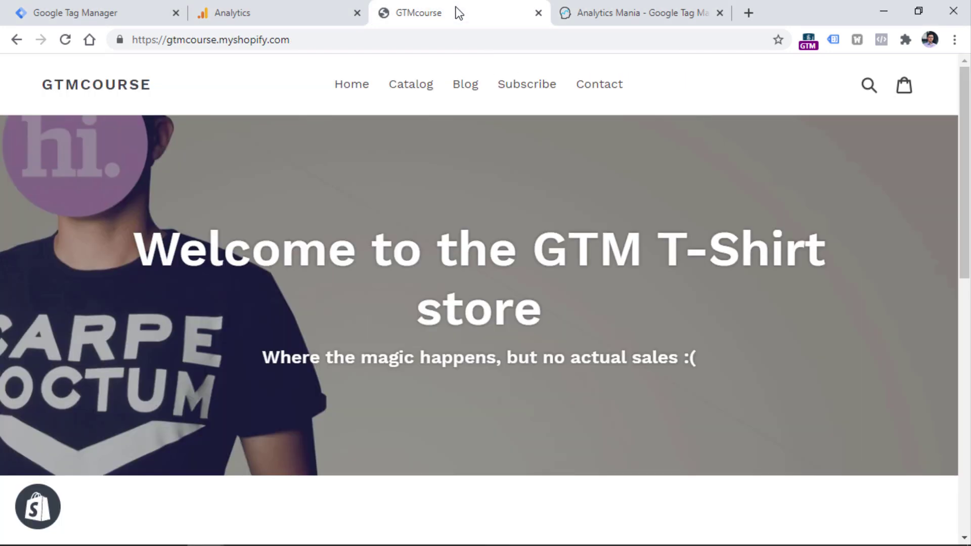
{"action": "left_click", "coordinate": [870, 97]}
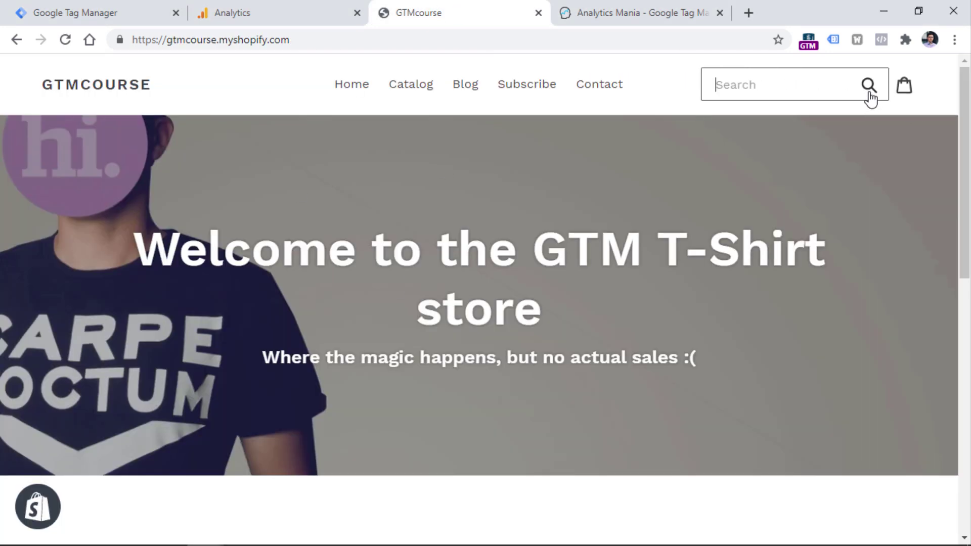
{"action": "type", "text": "t-shirt"}
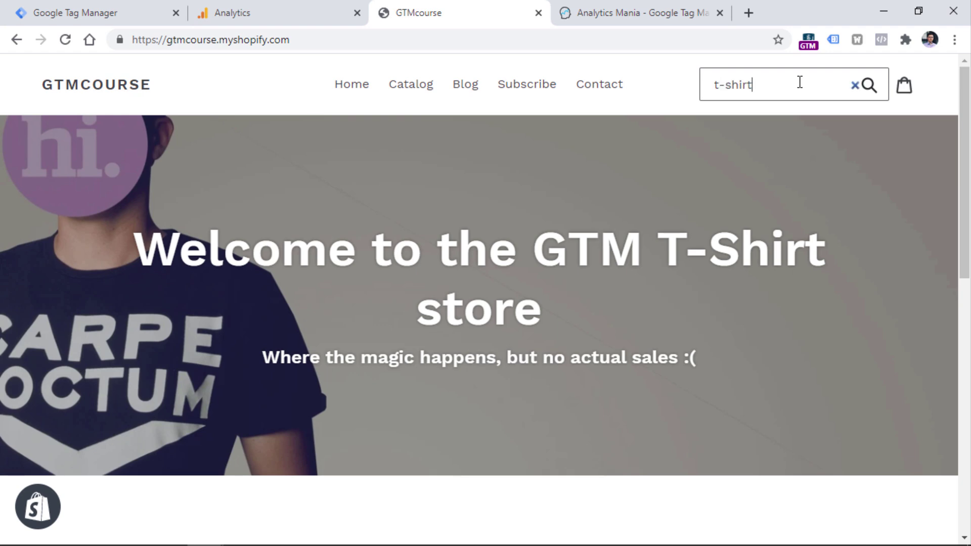
{"action": "key", "text": "Return"}
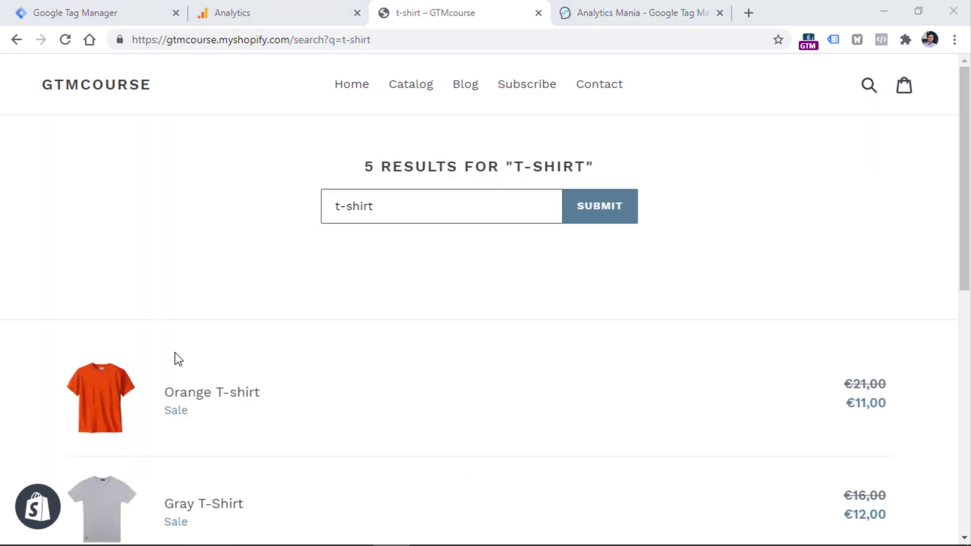
Highlight the q=t-shirt query parameter in the search results page's URL.
{"action": "left_click", "coordinate": [405, 44]}
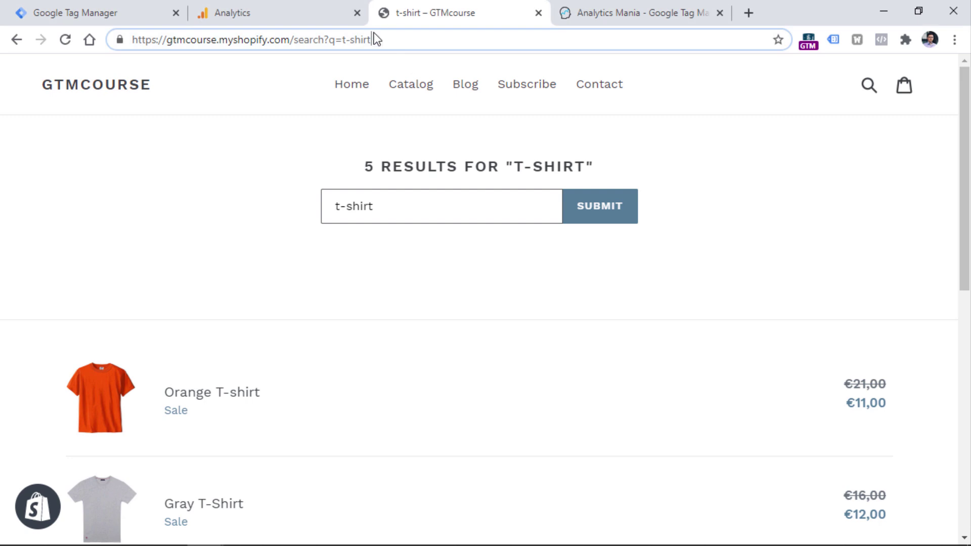
{"action": "left_click_drag", "start_coordinate": [332, 40], "coordinate": [398, 36]}
{"action": "left_click", "coordinate": [352, 86]}
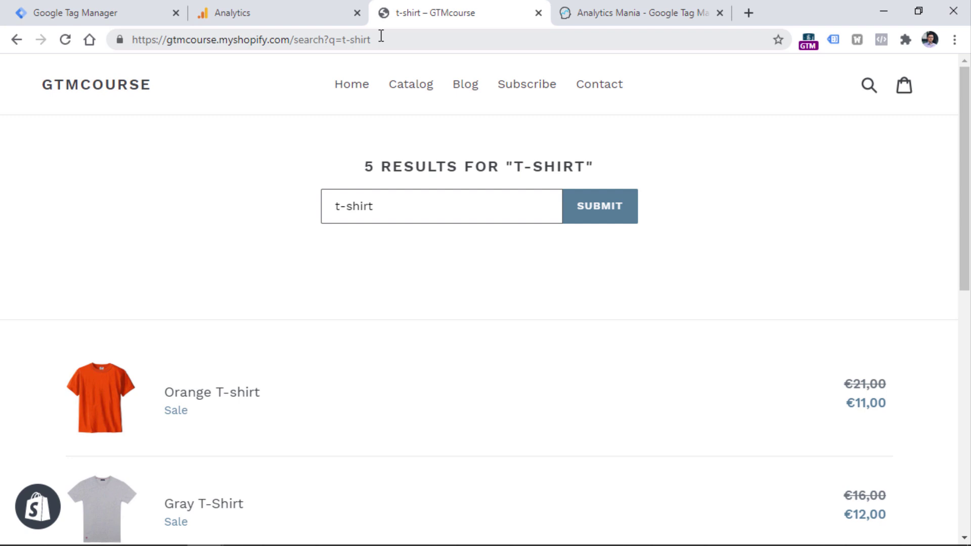
{"action": "left_click", "coordinate": [396, 44]}
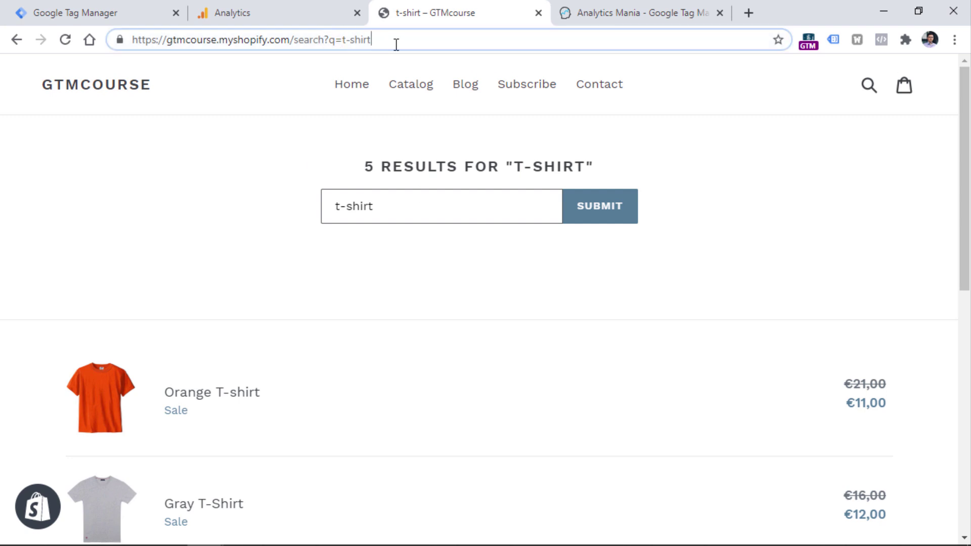
{"action": "left_click_drag", "start_coordinate": [329, 39], "coordinate": [377, 41]}
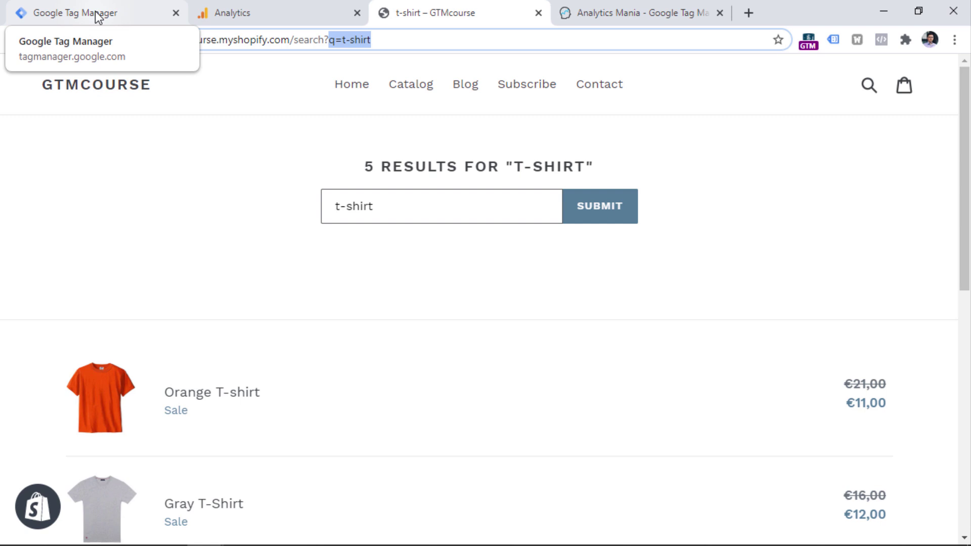
Switch to Analytics and open the GA4 property's DebugView.
{"action": "left_click", "coordinate": [274, 13]}
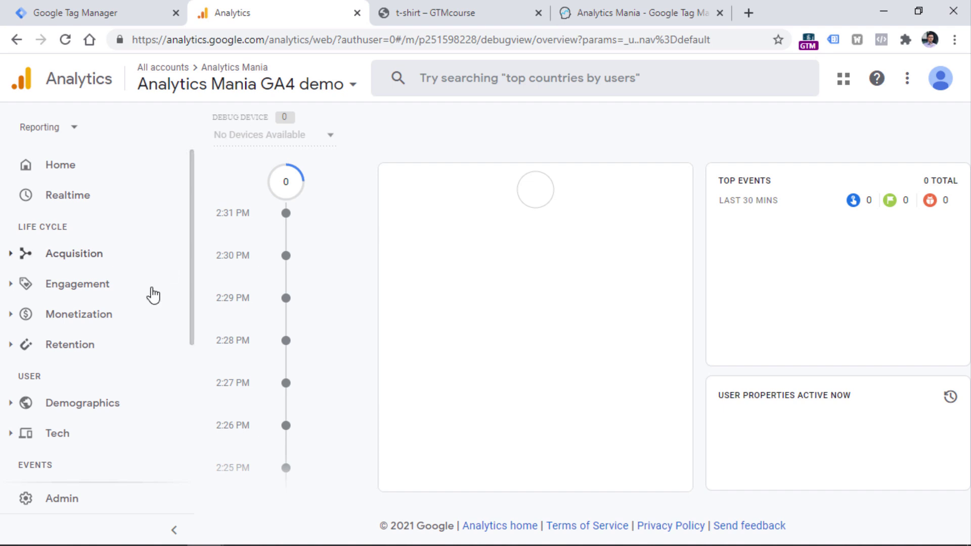
{"action": "scroll", "coordinate": [126, 303], "scroll_direction": "down", "scroll_amount": 5}
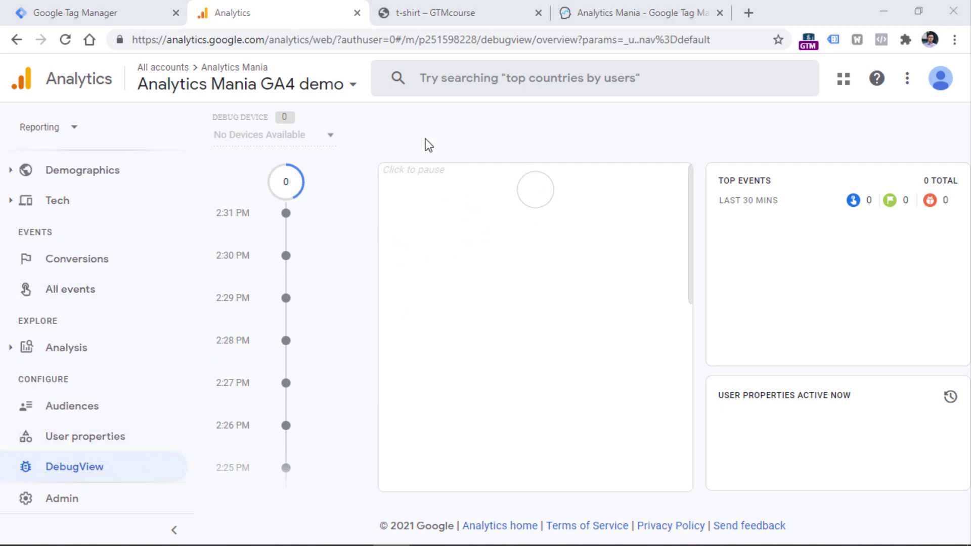
{"action": "left_click", "coordinate": [86, 18]}
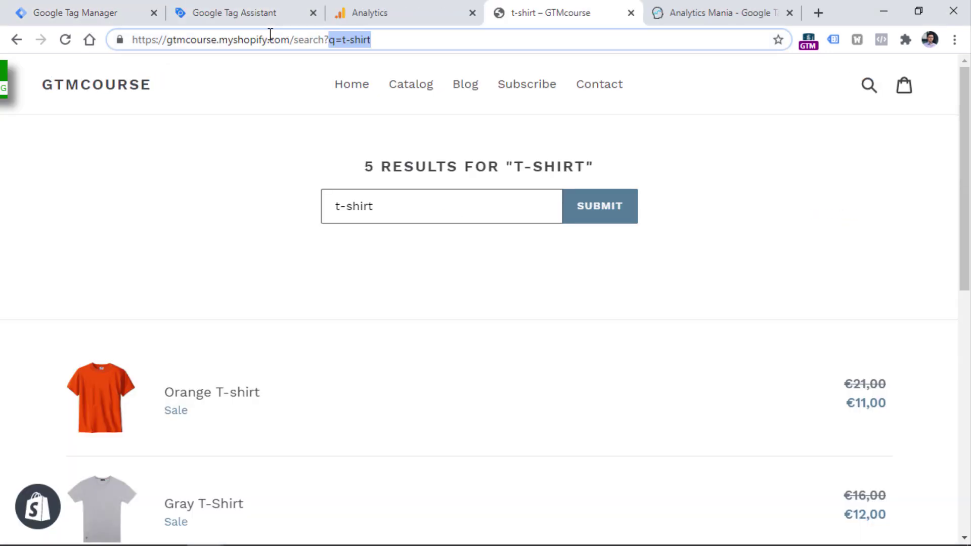
{"action": "left_click", "coordinate": [270, 40]}
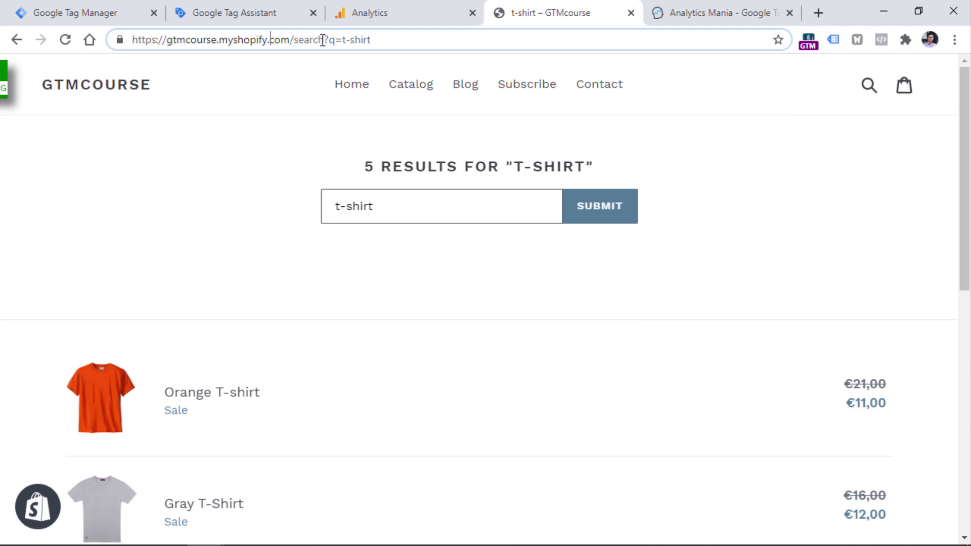
{"action": "left_click_drag", "start_coordinate": [299, 42], "coordinate": [132, 40]}
{"action": "key", "text": "ctrl+c"}
{"action": "left_click", "coordinate": [253, 15]}
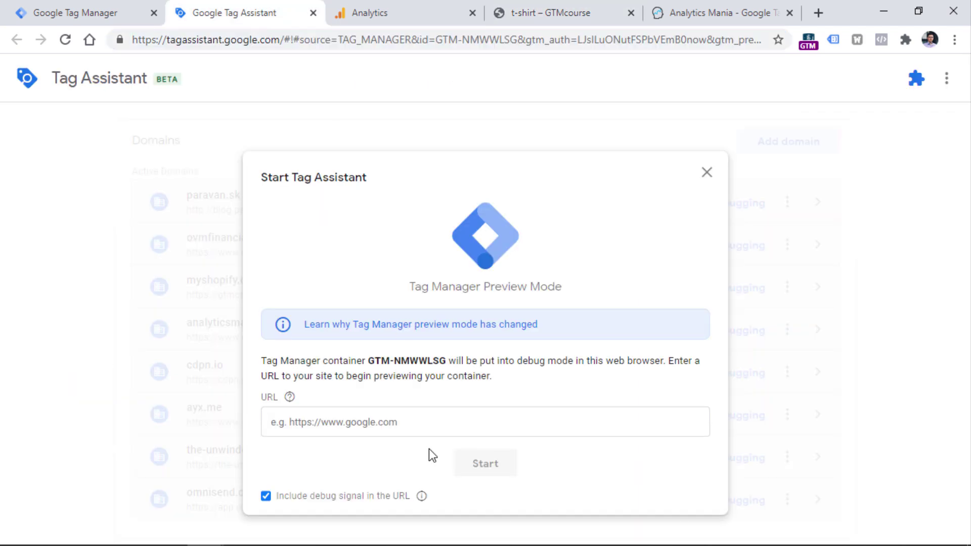
{"action": "key", "text": "ctrl+v"}
{"action": "left_click", "coordinate": [490, 465]}
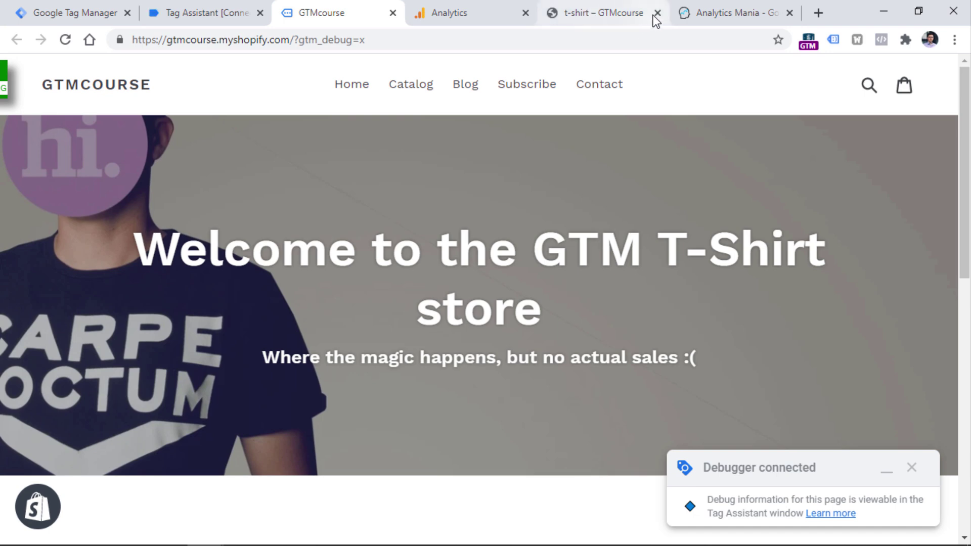
{"action": "left_click", "coordinate": [655, 14]}
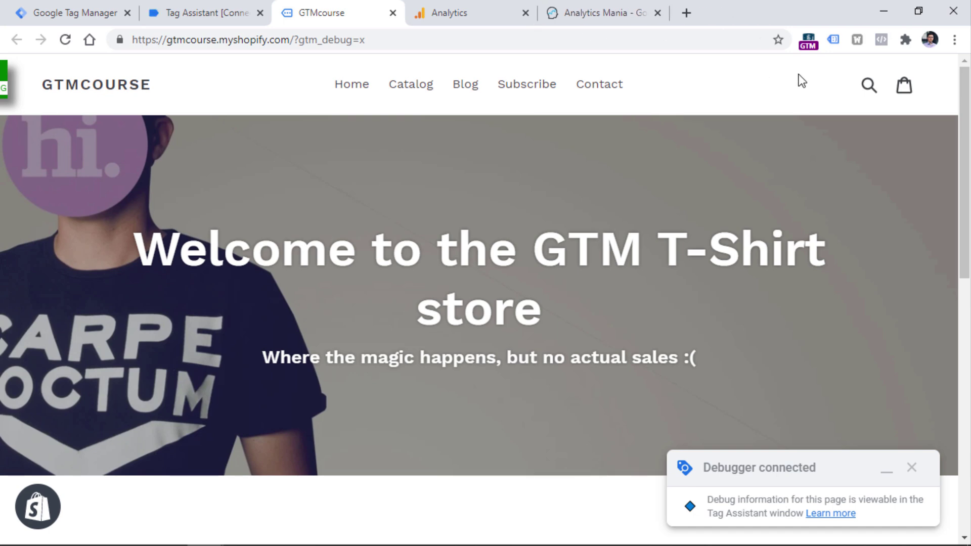
Search for "t-shirt" on the store page connected to the debugger.
{"action": "left_click", "coordinate": [869, 87]}
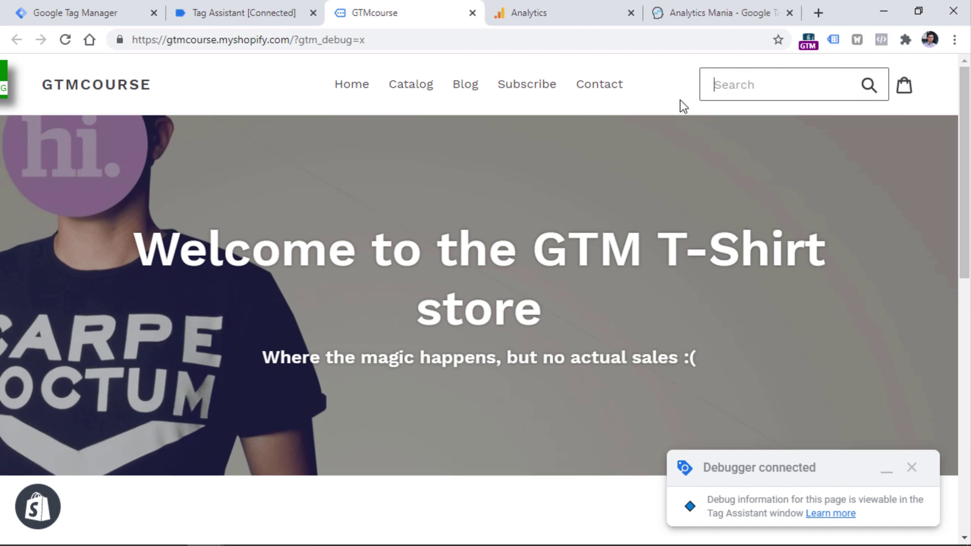
{"action": "type", "text": "t-shirt"}
{"action": "key", "text": "Return"}
Check the fired tags in Tag Assistant and the incoming events in the Analytics DebugView.
{"action": "left_click", "coordinate": [240, 15]}
{"action": "left_click", "coordinate": [466, 335]}
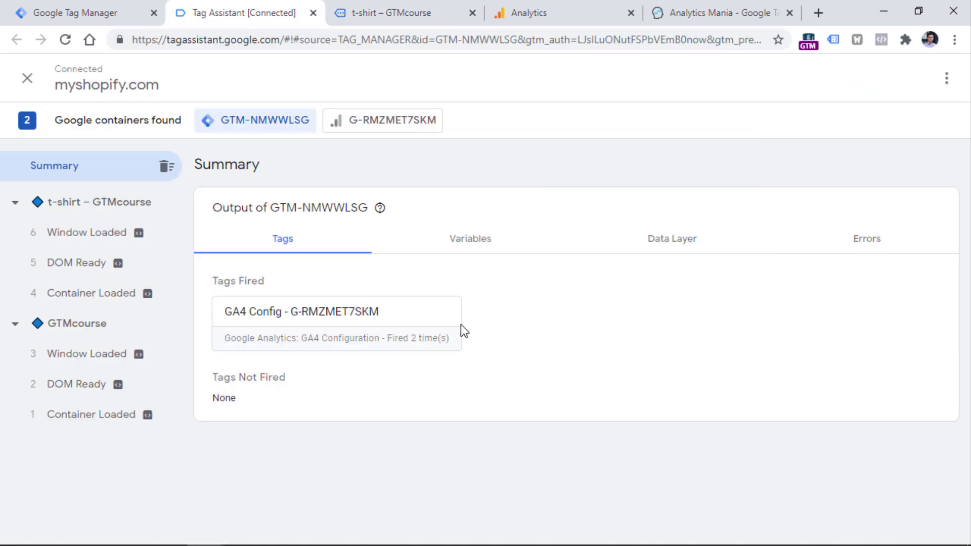
{"action": "left_click", "coordinate": [83, 14]}
{"action": "left_click", "coordinate": [531, 12]}
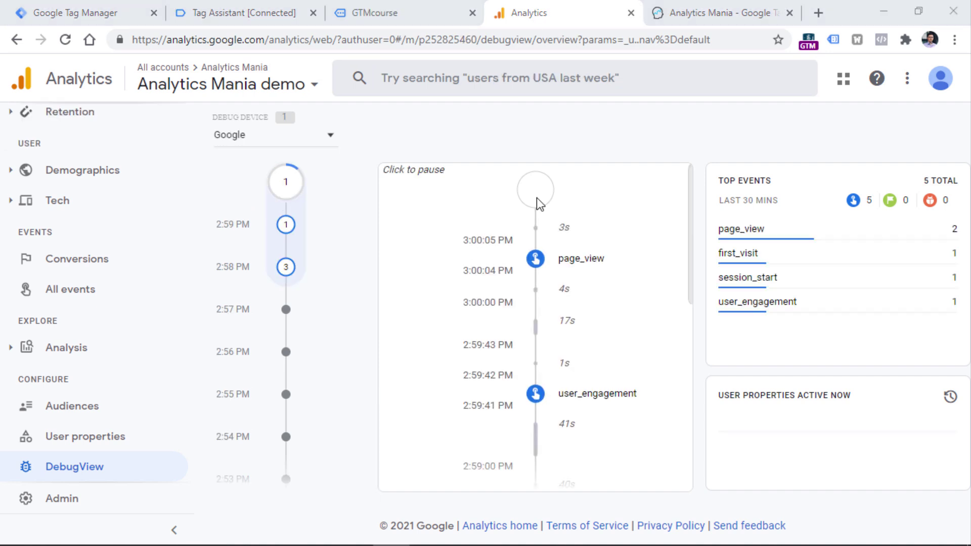
Return to the previewed store's home page and search for "t-shirt" again.
{"action": "left_click", "coordinate": [376, 6]}
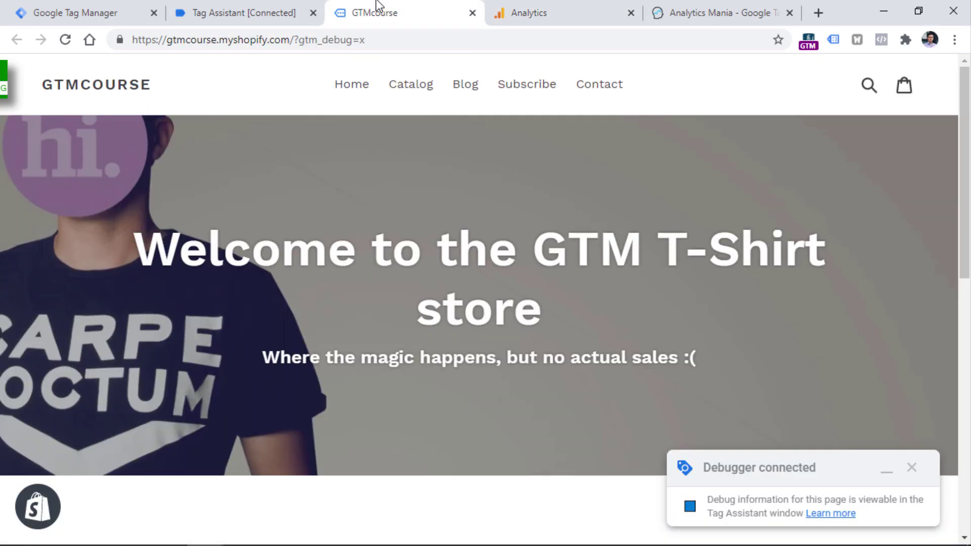
{"action": "left_click", "coordinate": [868, 86]}
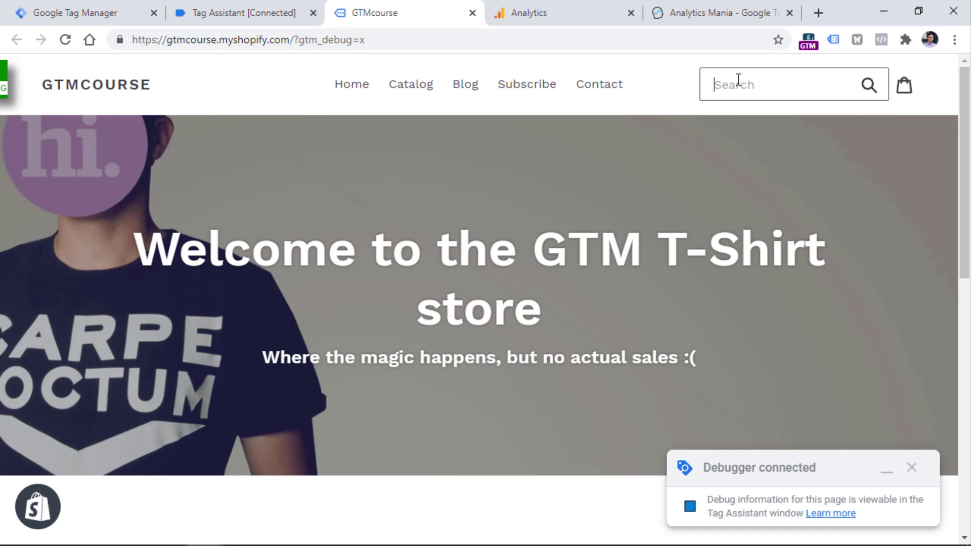
{"action": "type", "text": "t-shirt"}
{"action": "key", "text": "Return"}
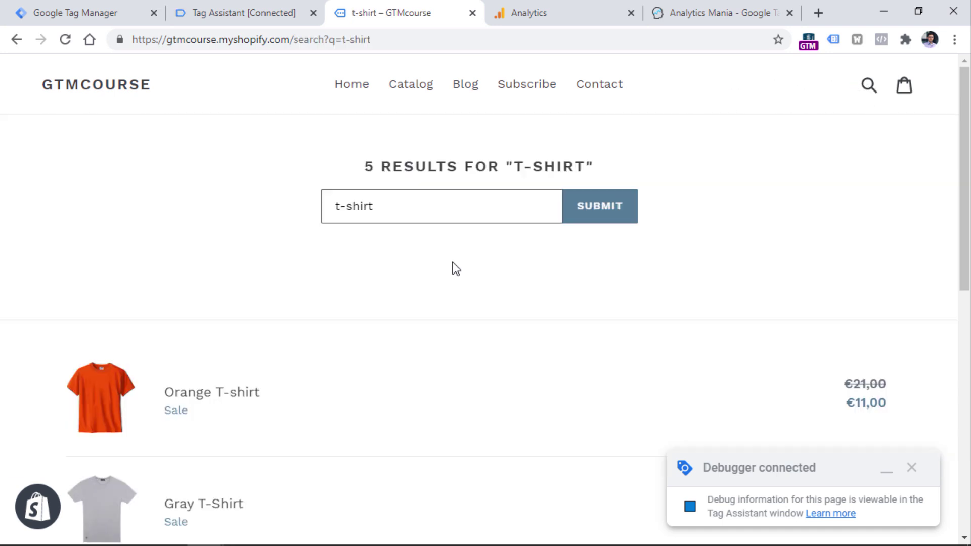
Inspect the search_term parameter of the view_search_results event in the Analytics DebugView.
{"action": "left_click", "coordinate": [566, 16]}
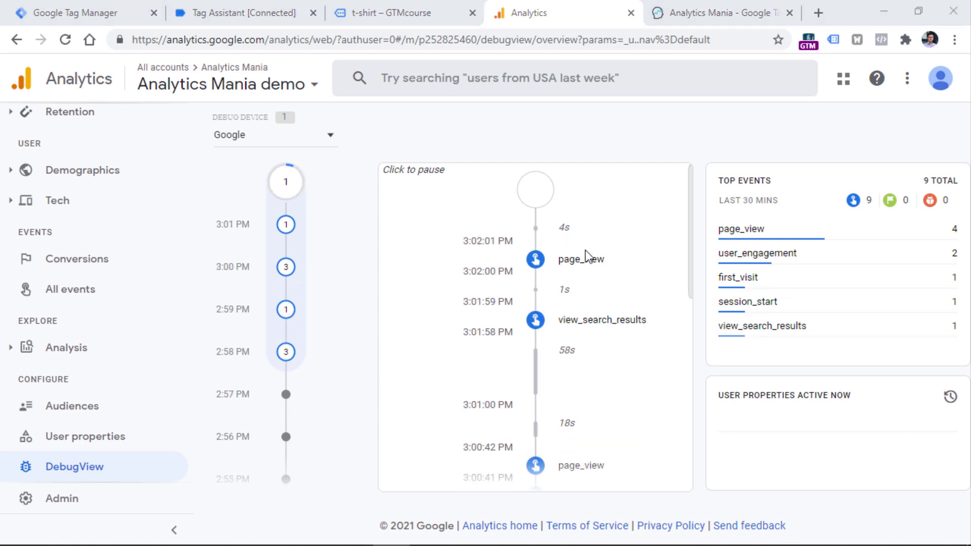
{"action": "left_click", "coordinate": [599, 324]}
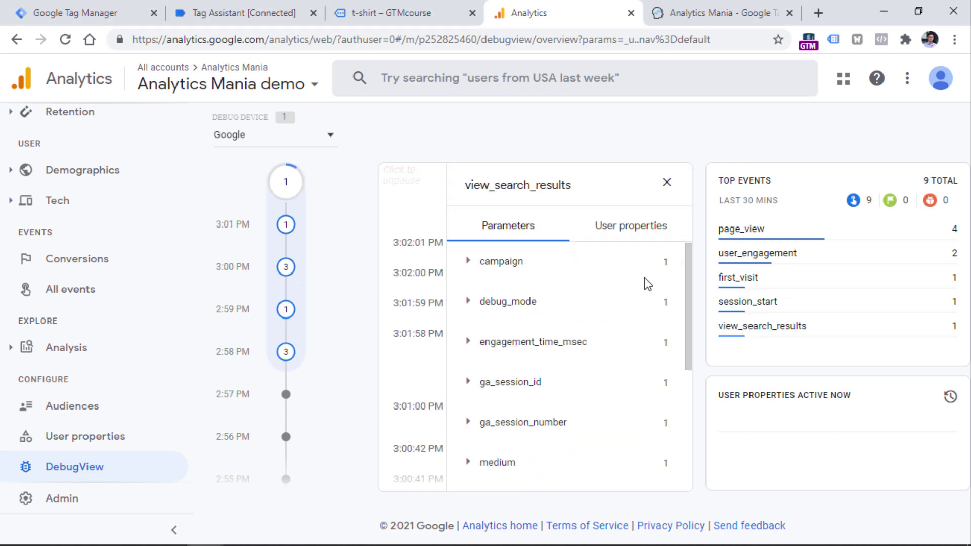
{"action": "left_click_drag", "start_coordinate": [690, 273], "coordinate": [689, 375]}
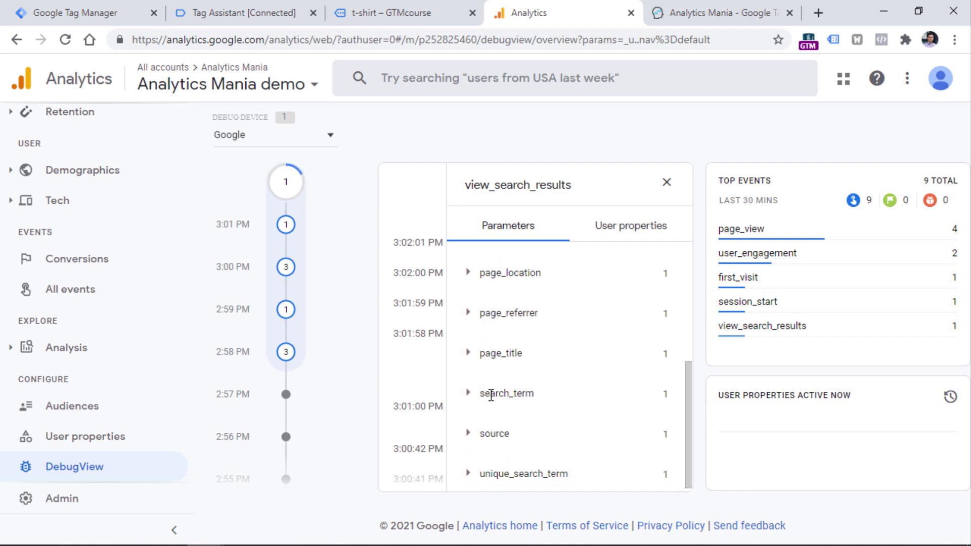
{"action": "left_click", "coordinate": [473, 397]}
{"action": "left_click_drag", "start_coordinate": [501, 425], "coordinate": [479, 432]}
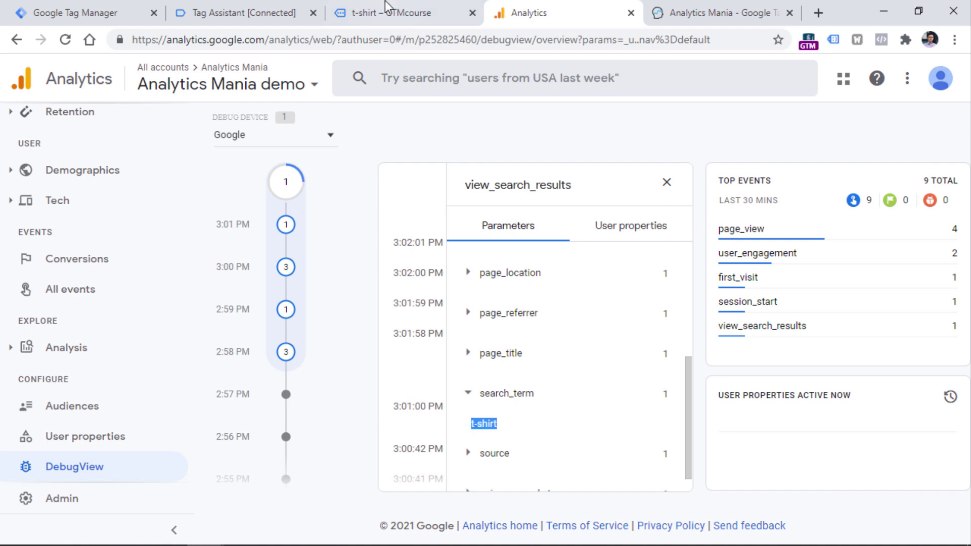
Return to the store's search results and examine the q parameter and its search term in the page URL.
{"action": "left_click", "coordinate": [392, 13]}
{"action": "left_click_drag", "start_coordinate": [371, 44], "coordinate": [344, 44]}
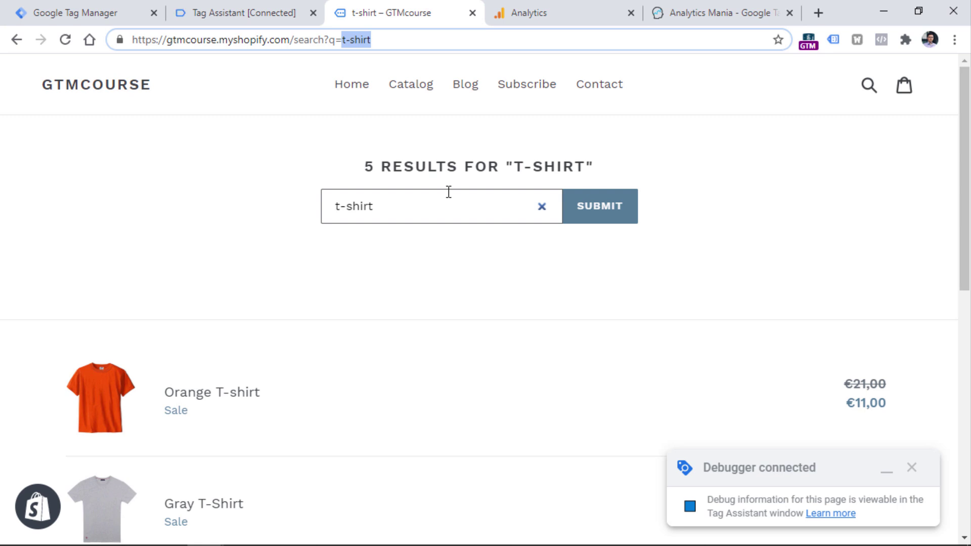
{"action": "left_click_drag", "start_coordinate": [330, 39], "coordinate": [335, 40]}
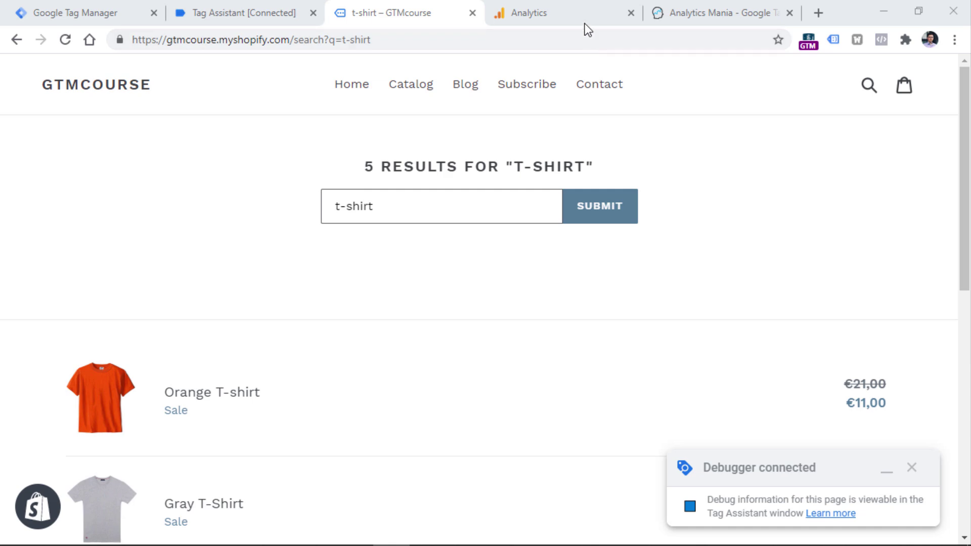
Open the enhanced measurement settings of the GTM Sandbox website data stream in the Analytics admin area.
{"action": "left_click", "coordinate": [570, 13]}
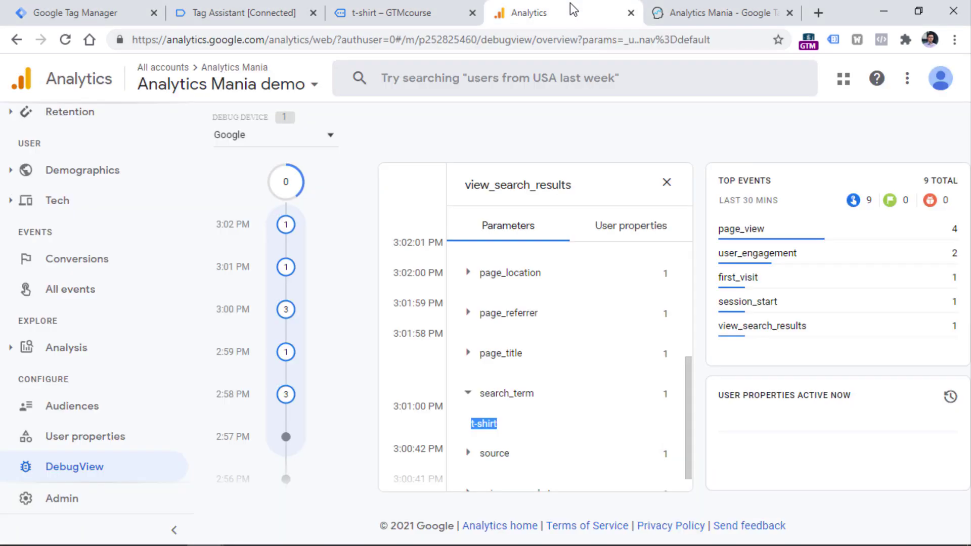
{"action": "left_click", "coordinate": [64, 498]}
{"action": "left_click", "coordinate": [477, 326]}
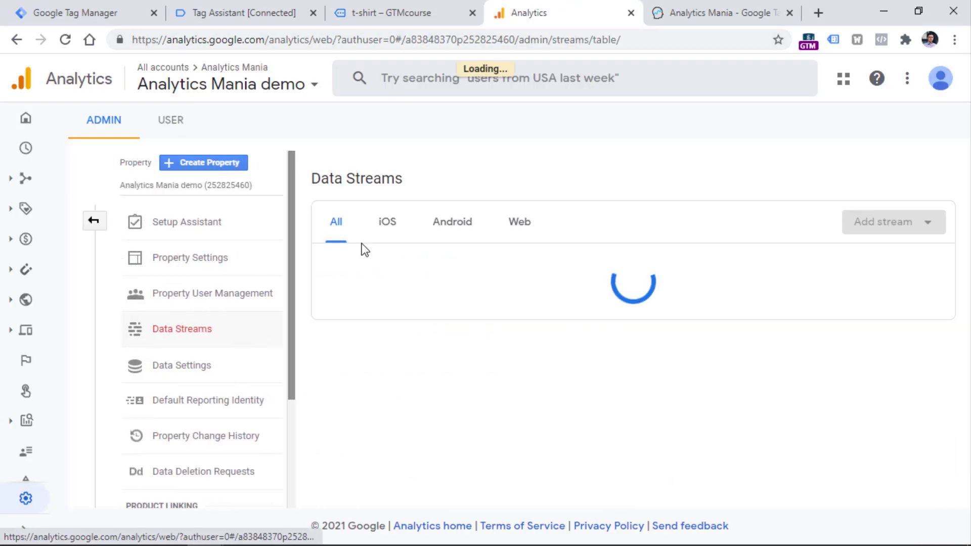
{"action": "left_click", "coordinate": [418, 273]}
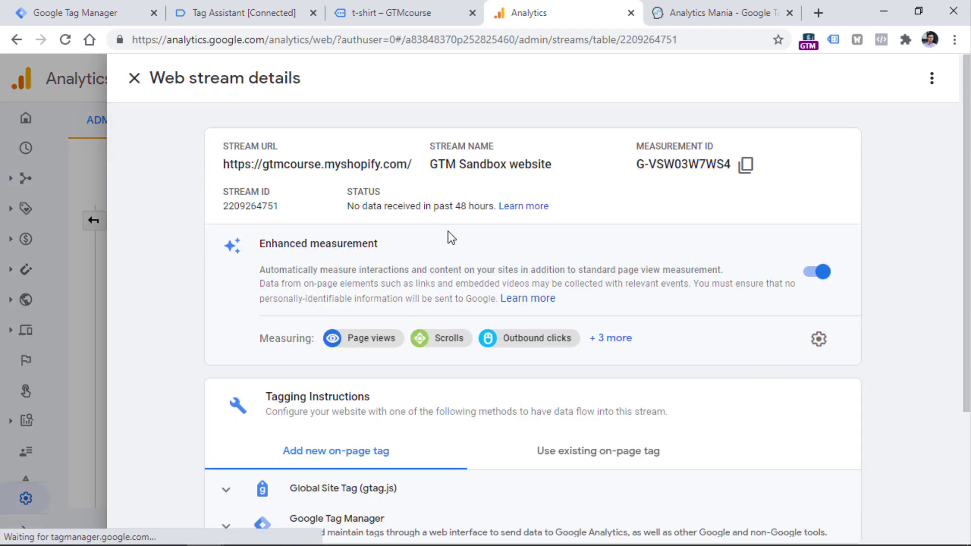
{"action": "left_click", "coordinate": [819, 340]}
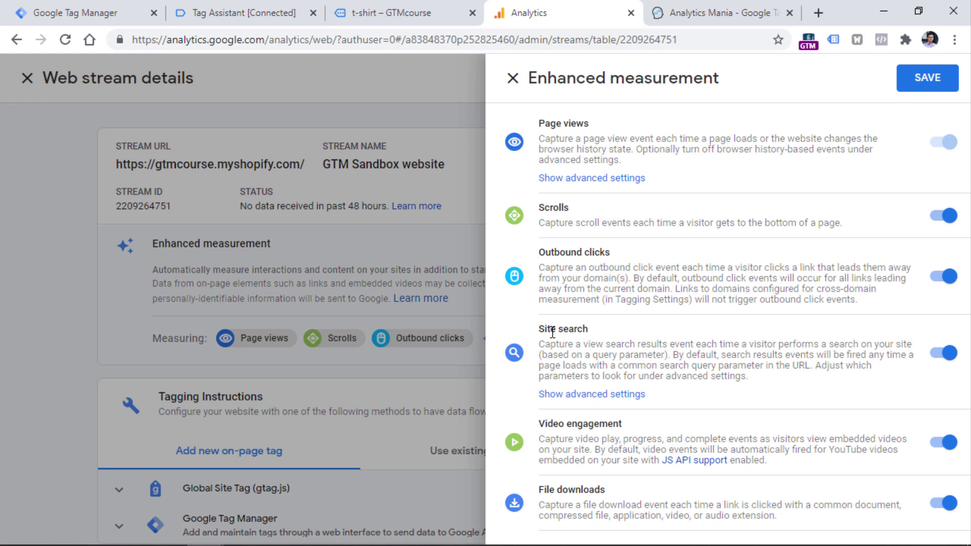
Show the advanced settings of Site search and examine the default search term query parameters.
{"action": "left_click_drag", "start_coordinate": [539, 328], "coordinate": [579, 327]}
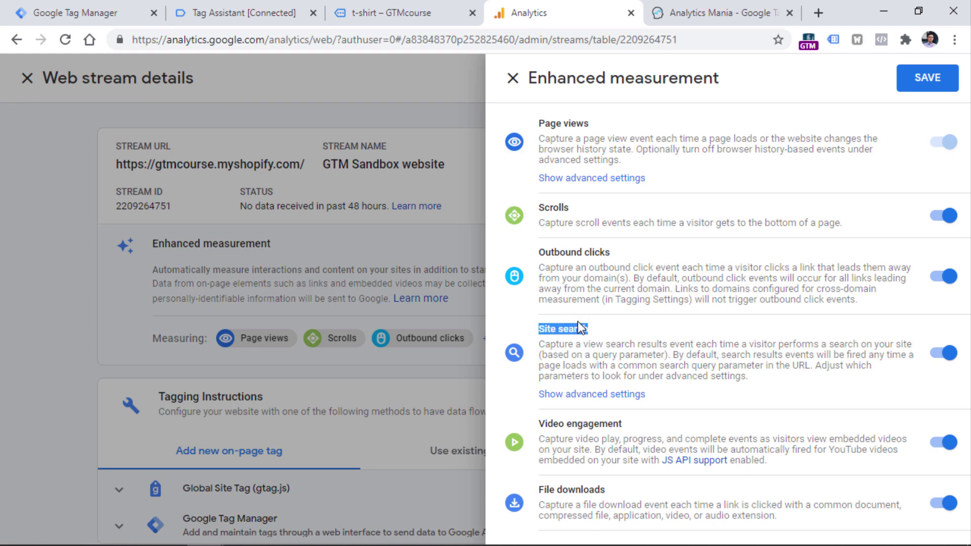
{"action": "left_click", "coordinate": [586, 397]}
{"action": "scroll", "coordinate": [733, 278], "scroll_direction": "down", "scroll_amount": 2}
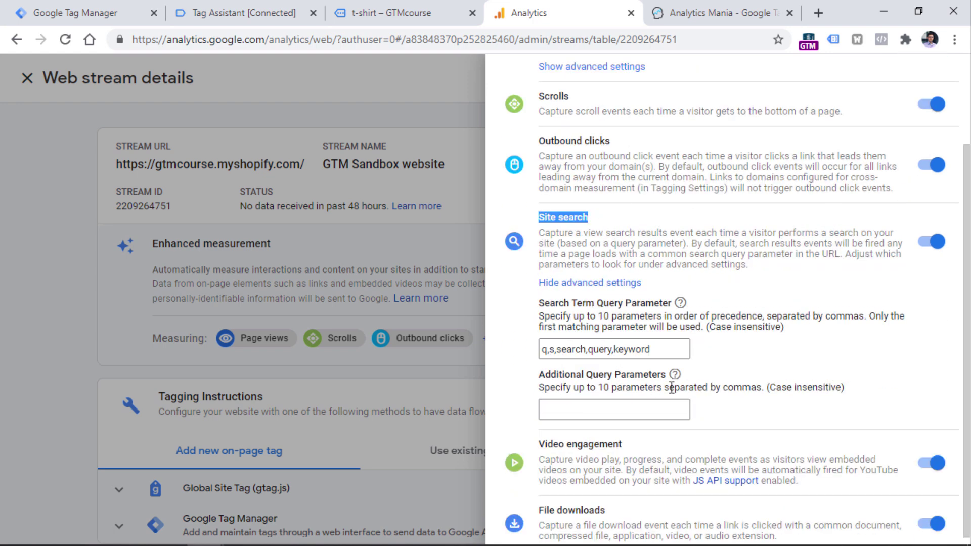
{"action": "left_click_drag", "start_coordinate": [650, 349], "coordinate": [533, 351]}
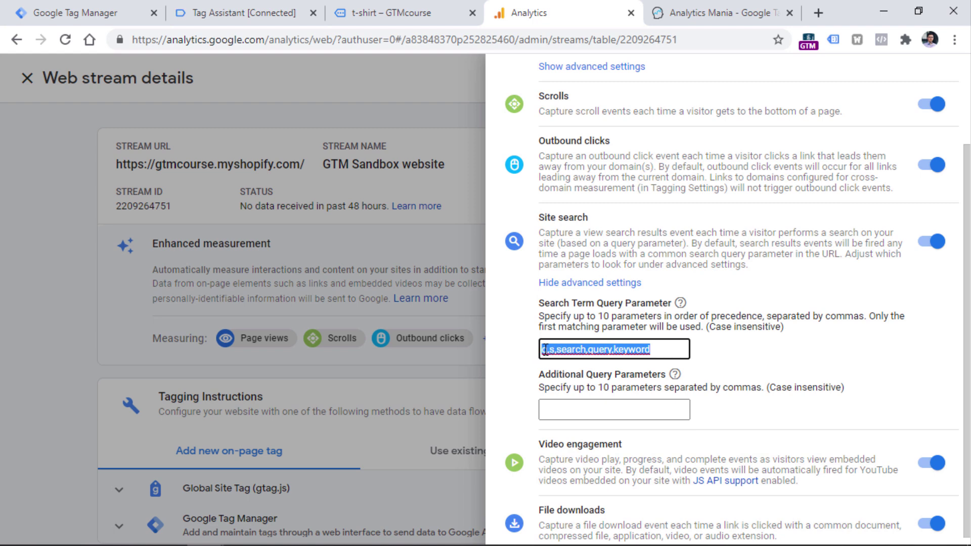
{"action": "left_click", "coordinate": [548, 350]}
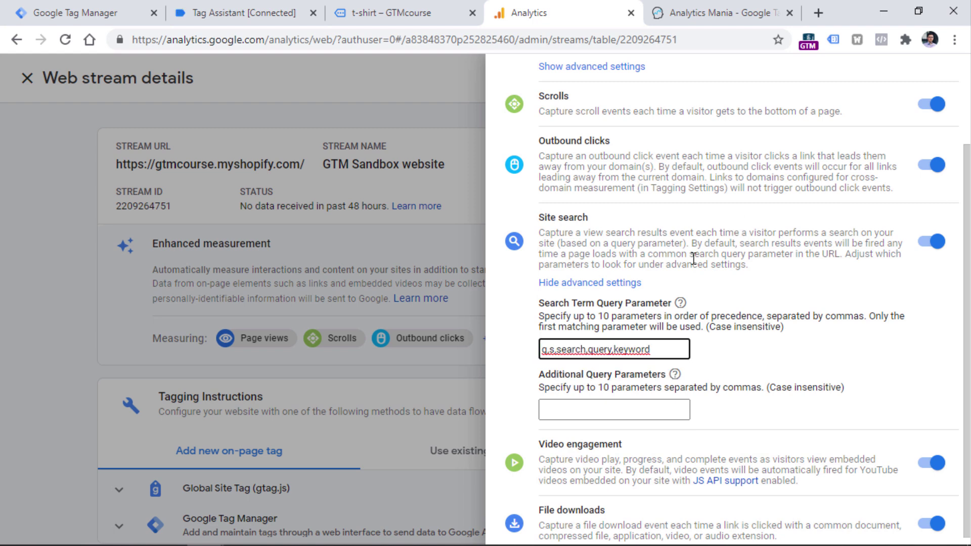
Replace the q parameter name with search-key in the address of the store's search results, without loading it.
{"action": "type", "text": ","}
{"action": "left_click", "coordinate": [386, 17]}
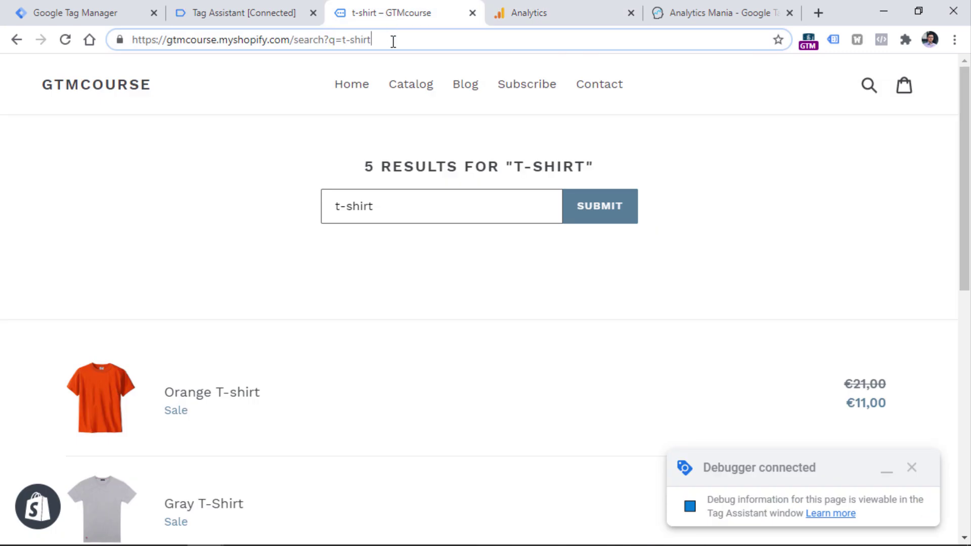
{"action": "type", "text": "search-key"}
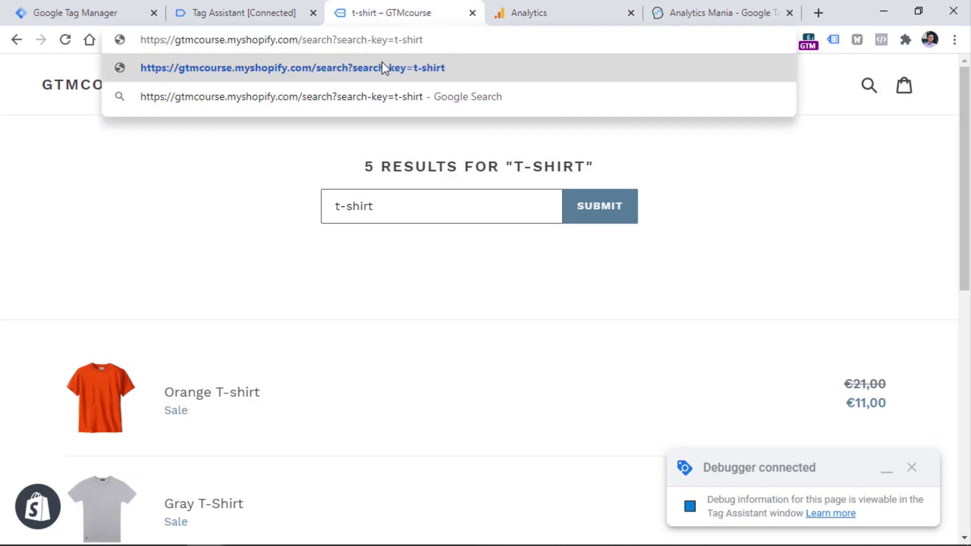
Try to add search-key to the end of Site search's search term query parameters in Analytics.
{"action": "left_click", "coordinate": [560, 16]}
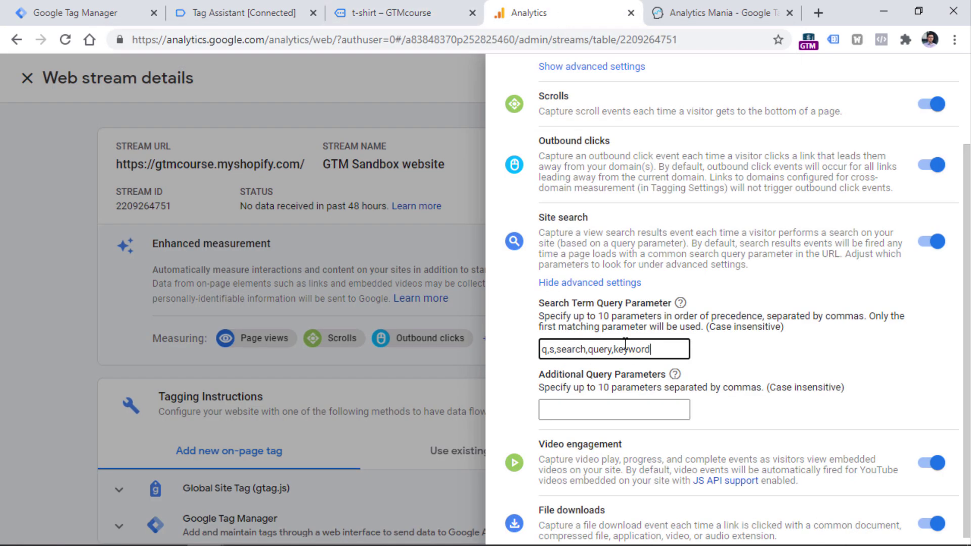
{"action": "left_click", "coordinate": [659, 346]}
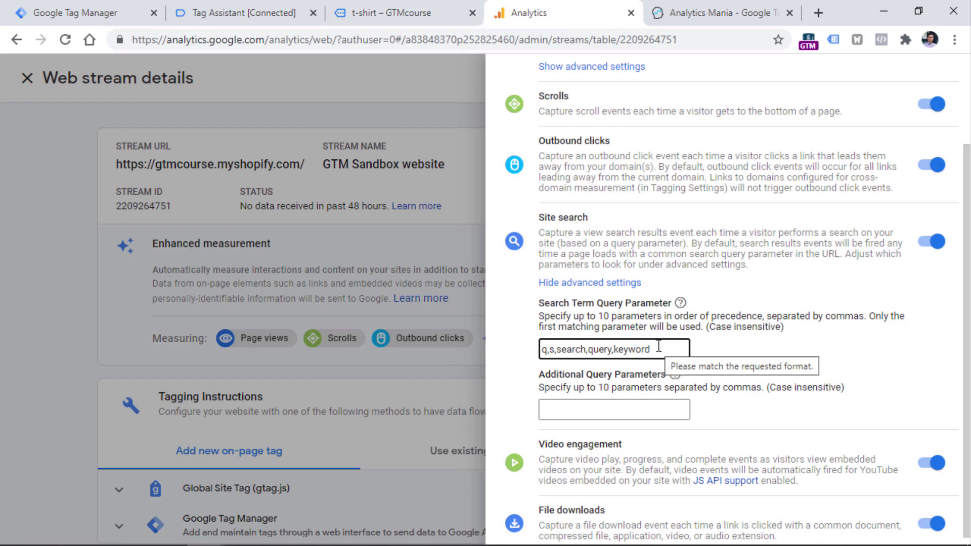
{"action": "type", "text": ",search"}
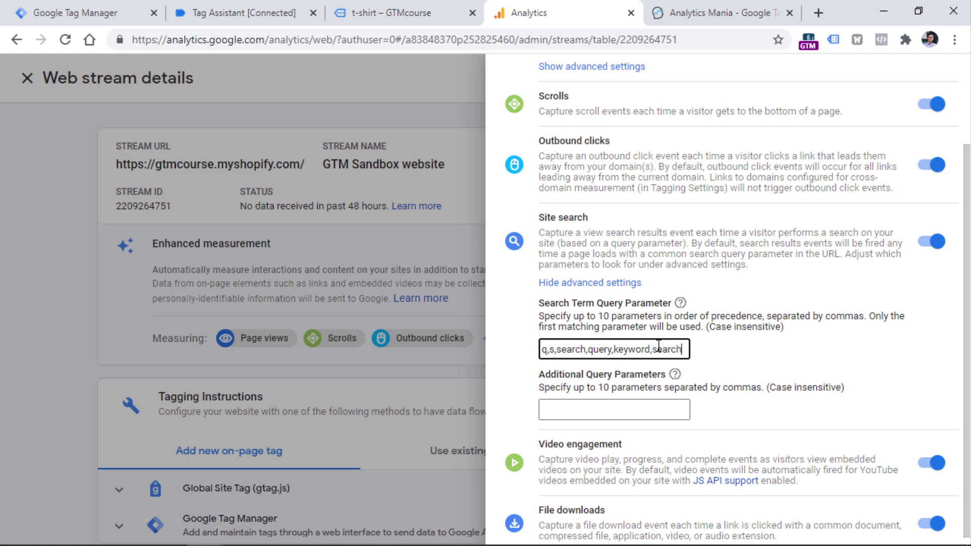
{"action": "type", "text": "-k"}
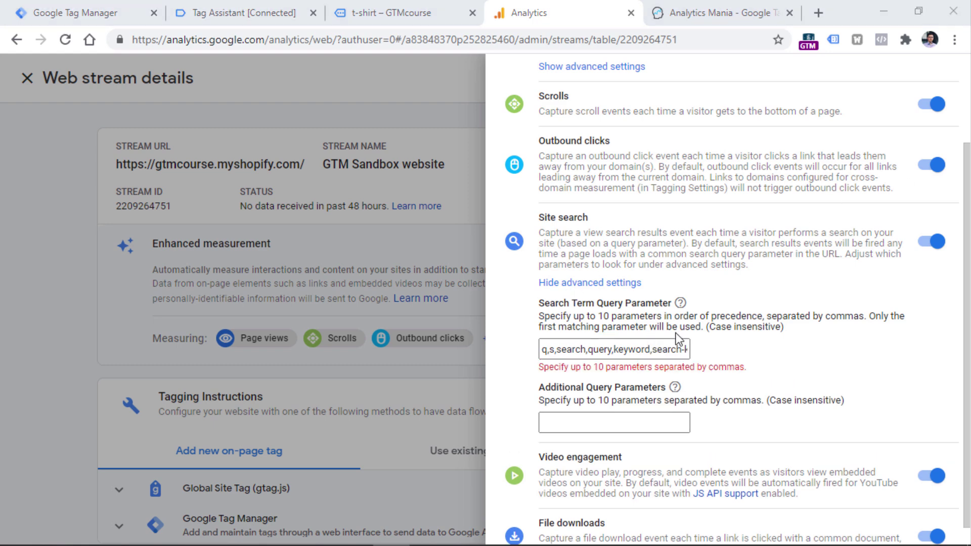
{"action": "type", "text": "ey"}
{"action": "left_click_drag", "start_coordinate": [686, 349], "coordinate": [640, 349]}
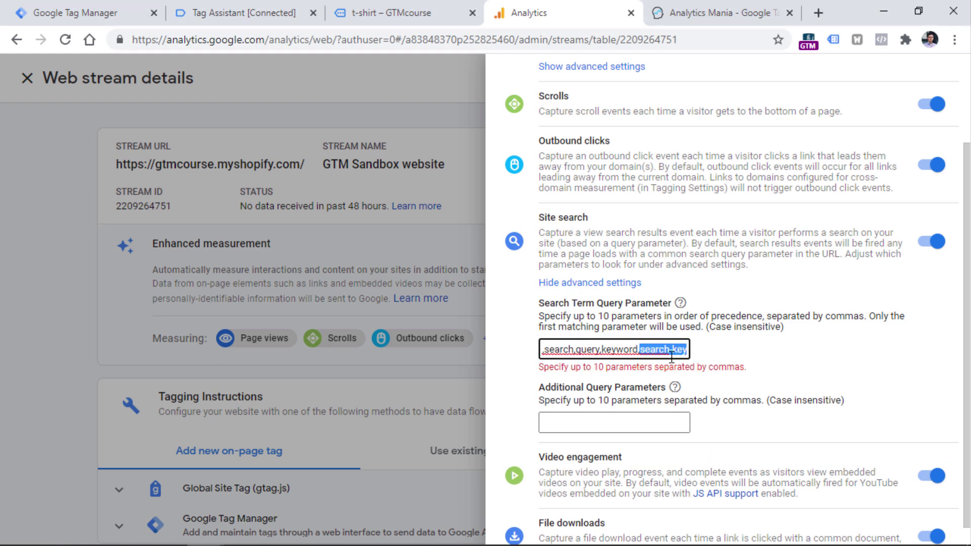
{"action": "left_click", "coordinate": [668, 349]}
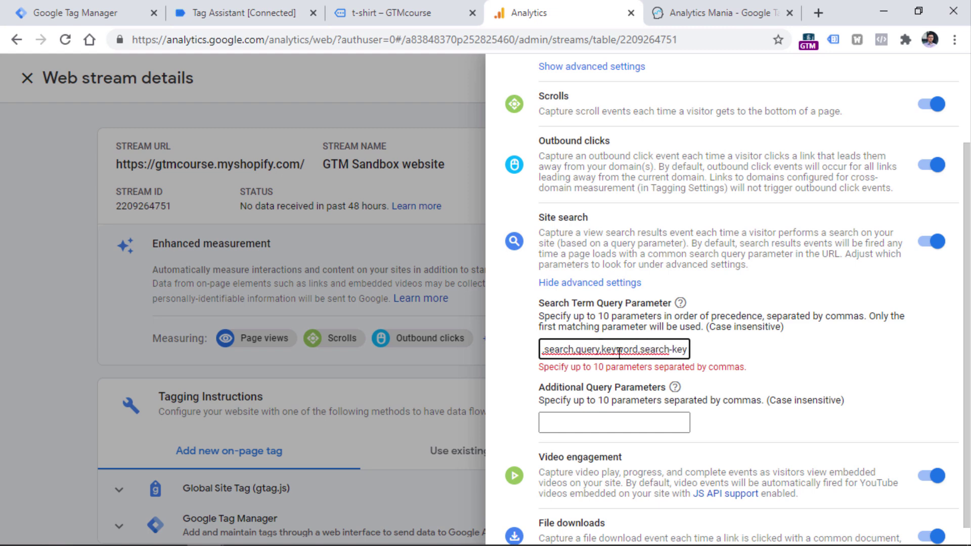
Change search-key to searchkey in both the search term query parameters and the store's search results address.
{"action": "left_click", "coordinate": [603, 353]}
{"action": "left_click", "coordinate": [669, 350]}
{"action": "key", "text": "BackSpace"}
{"action": "type", "text": ",s"}
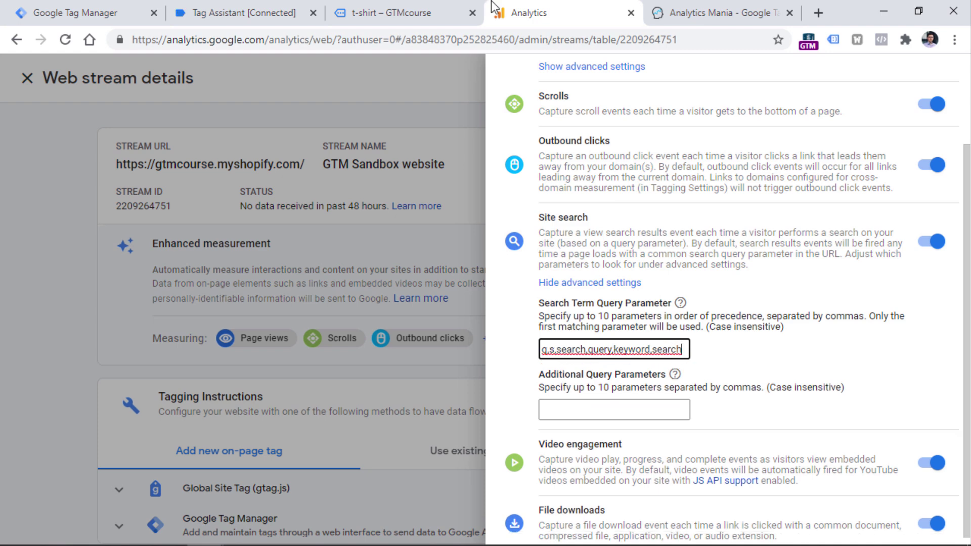
{"action": "left_click", "coordinate": [399, 14]}
{"action": "left_click", "coordinate": [367, 42]}
{"action": "key", "text": "BackSpace"}
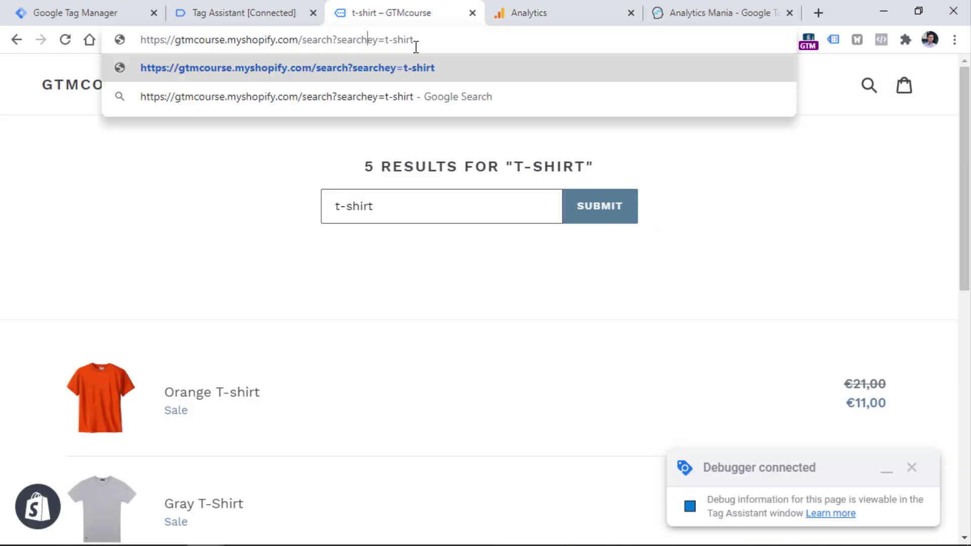
{"action": "key", "text": "ctrl+Tab"}
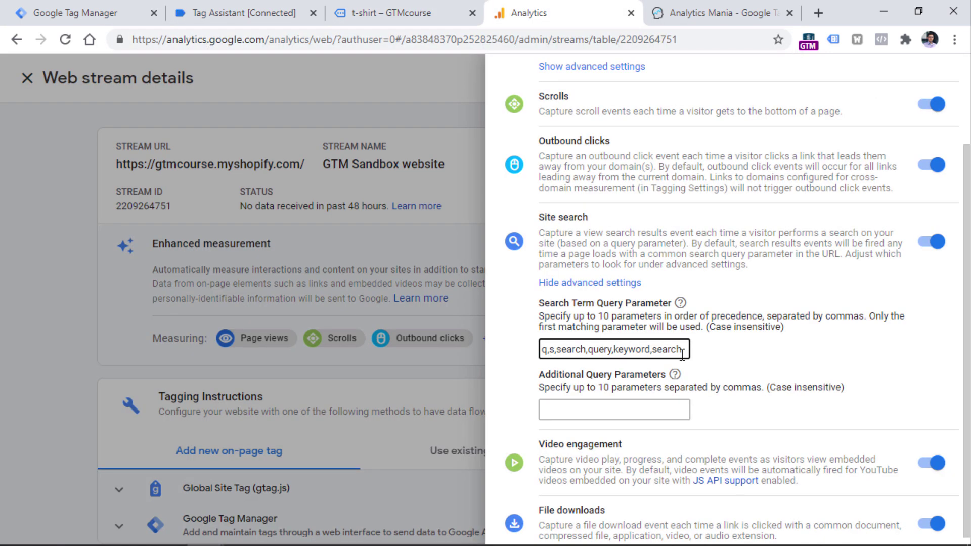
{"action": "type", "text": "key"}
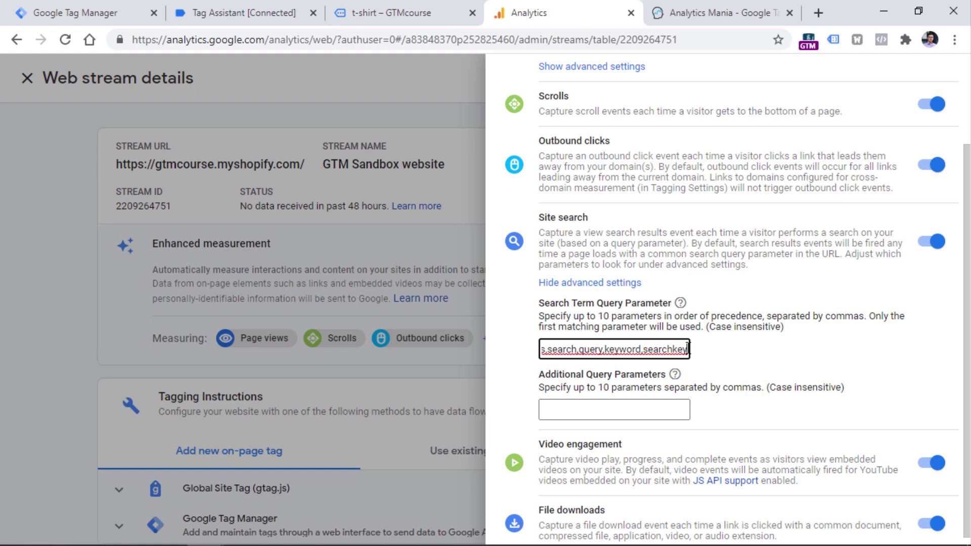
Compare the searchkey parameter and its t-shirt value in the store's address with the Site search settings.
{"action": "key", "text": "ctrl+shift+Tab"}
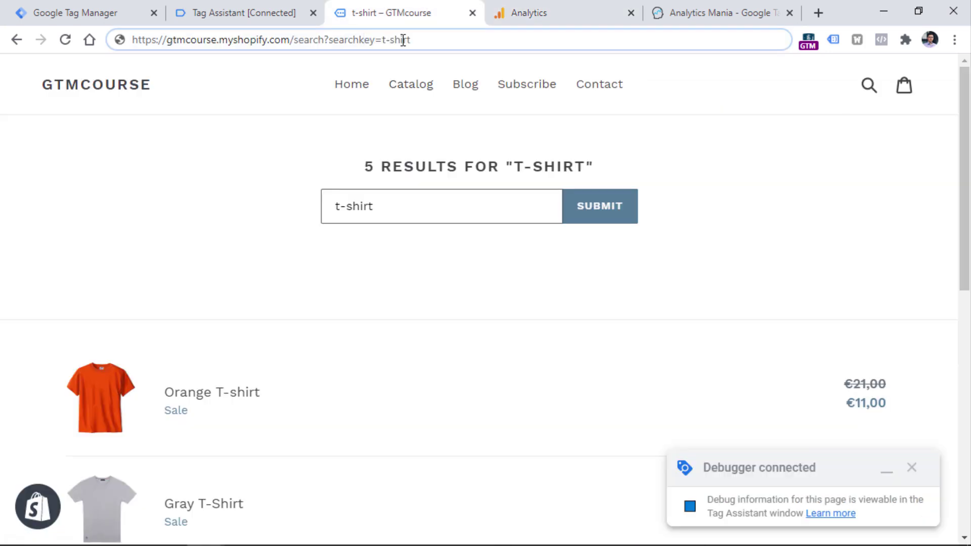
{"action": "left_click_drag", "start_coordinate": [329, 41], "coordinate": [411, 39]}
{"action": "key", "text": "ctrl+Tab"}
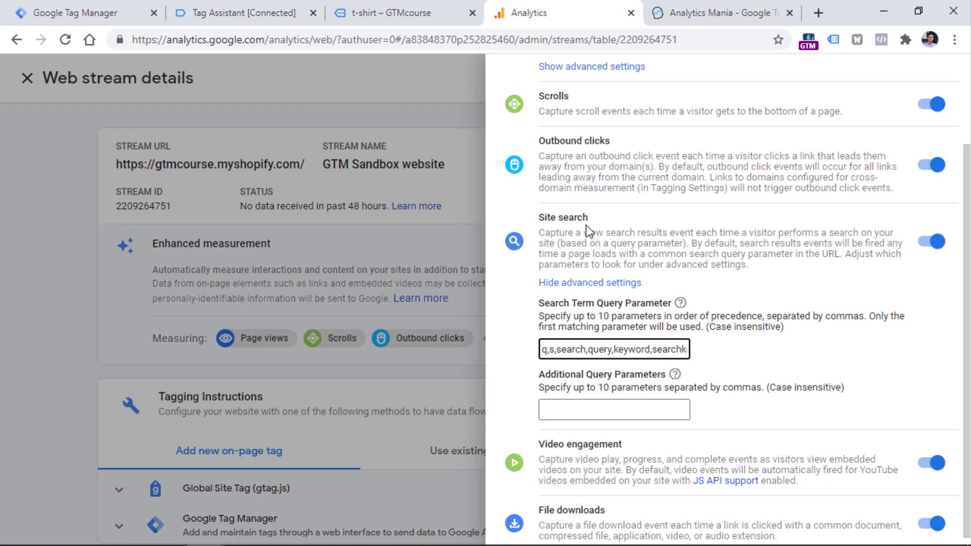
{"action": "left_click", "coordinate": [404, 14]}
{"action": "left_click_drag", "start_coordinate": [382, 40], "coordinate": [429, 38]}
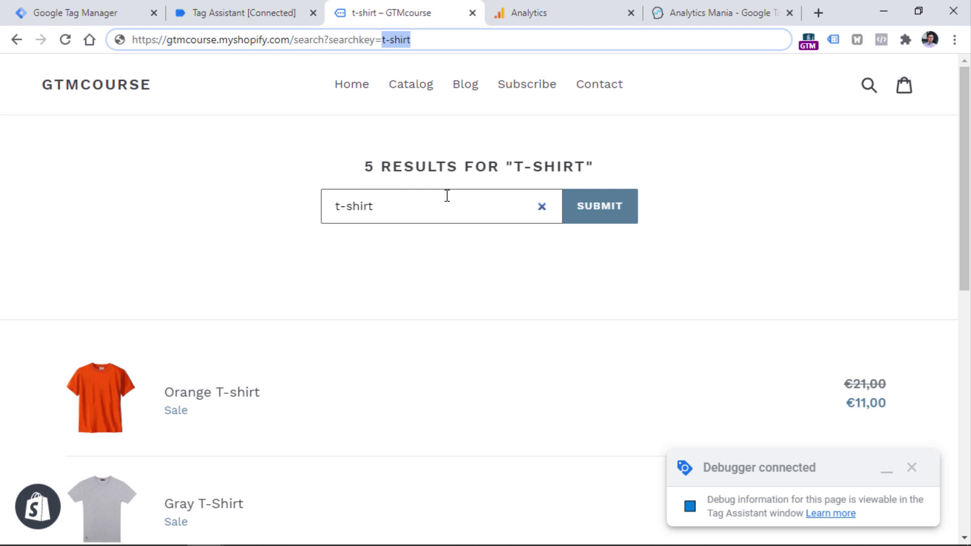
{"action": "key", "text": "ctrl+Tab"}
Review the default names and the added searchkey in the search term query parameter list.
{"action": "left_click", "coordinate": [569, 349]}
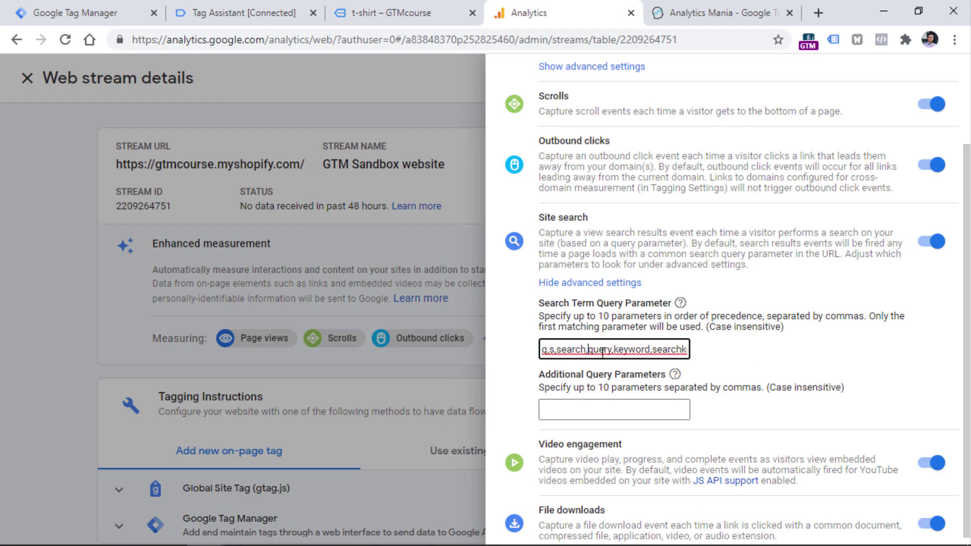
{"action": "key", "text": "Right"}
{"action": "key", "text": "Right"}
{"action": "key", "text": "Right"}
{"action": "key", "text": "Right"}
{"action": "key", "text": "Right"}
{"action": "key", "text": "Right"}
{"action": "key", "text": "Right"}
{"action": "key", "text": "Right"}
{"action": "key", "text": "Right"}
{"action": "key", "text": "Right"}
{"action": "key", "text": "ctrl+shift+Left"}
{"action": "key", "text": "shift+Home"}
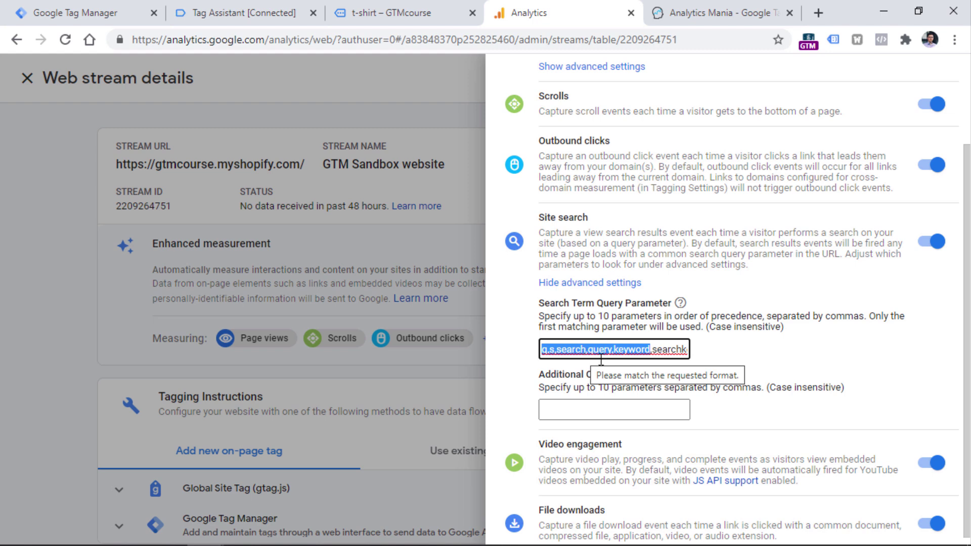
{"action": "left_click", "coordinate": [584, 352]}
{"action": "double_click", "coordinate": [655, 349]}
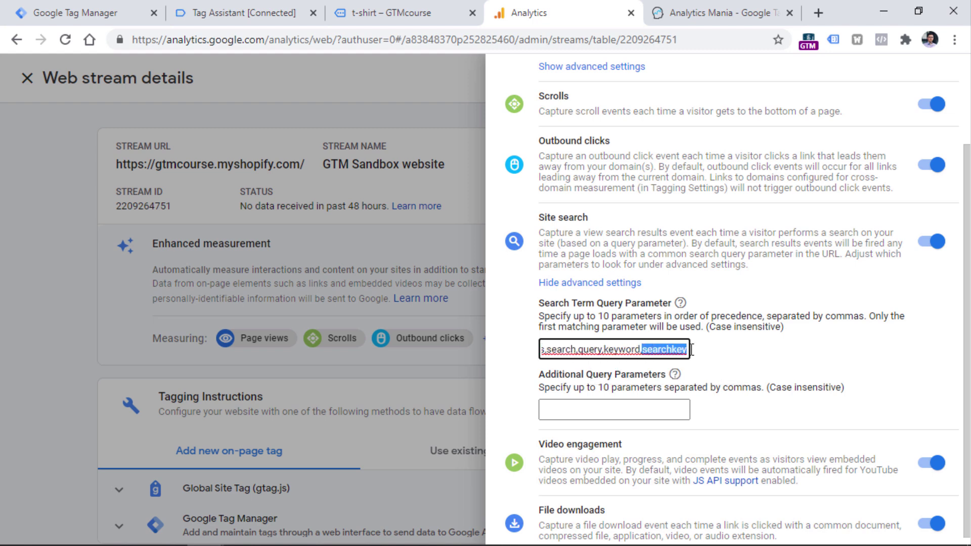
Save the enhanced measurement settings and close the web stream details.
{"action": "scroll", "coordinate": [681, 349], "scroll_direction": "up", "scroll_amount": 3}
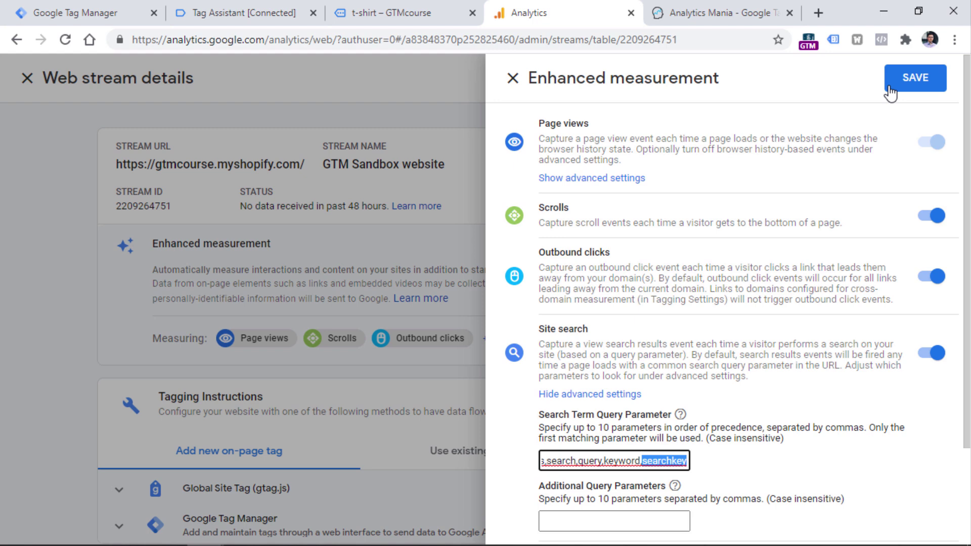
{"action": "left_click", "coordinate": [912, 77]}
{"action": "left_click", "coordinate": [76, 77]}
Search the store for "pants" and examine the q parameter in the results page URL.
{"action": "left_click", "coordinate": [414, 16]}
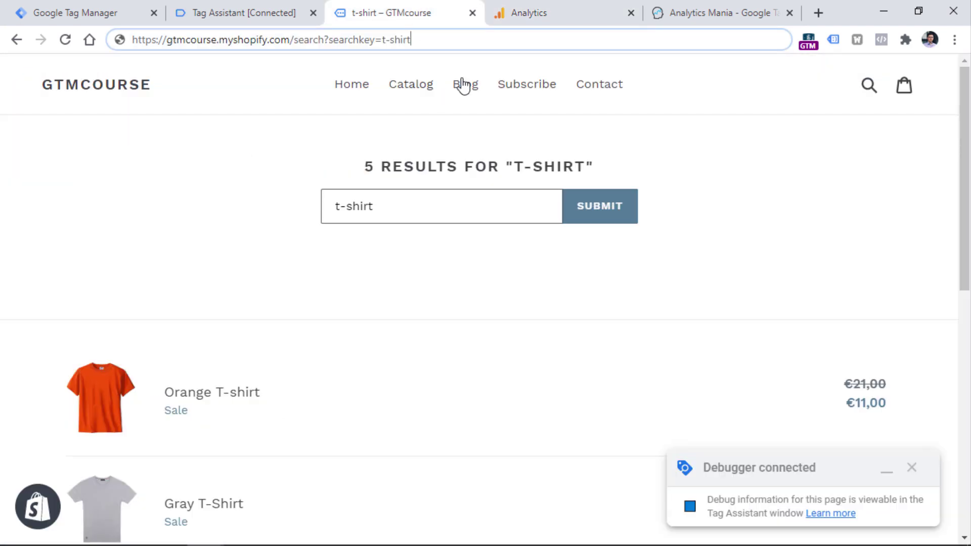
{"action": "triple_click", "coordinate": [478, 201]}
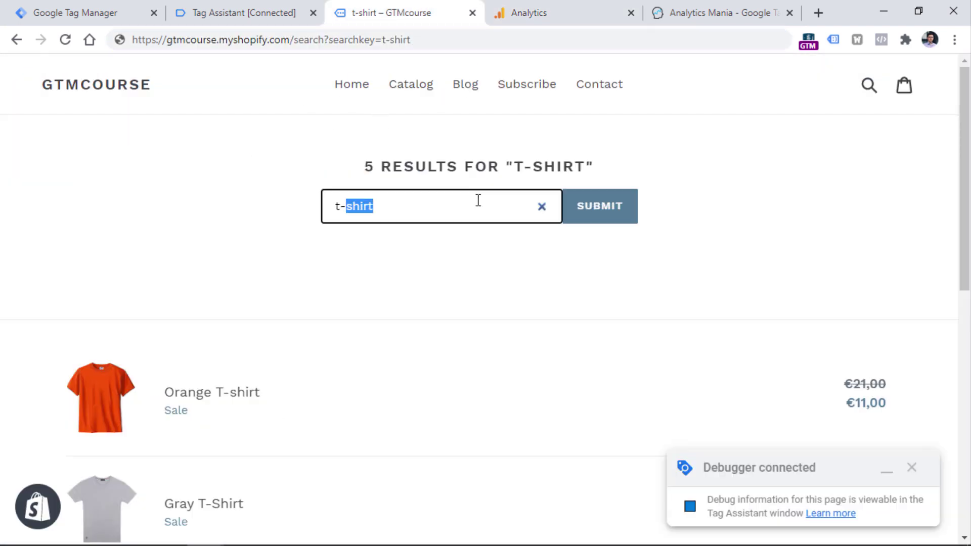
{"action": "type", "text": "pants"}
{"action": "key", "text": "Return"}
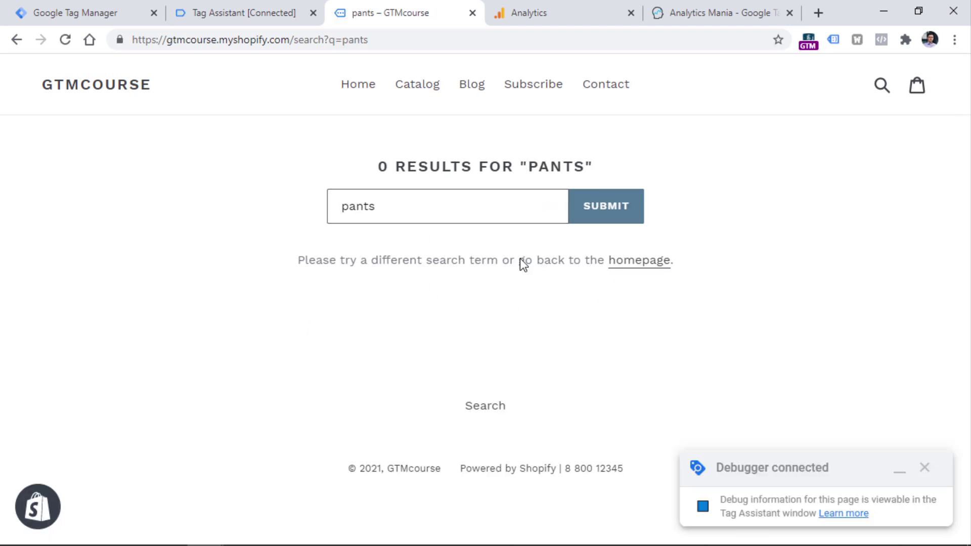
{"action": "left_click", "coordinate": [366, 40]}
{"action": "mouse_move", "coordinate": [331, 39]}
{"action": "left_mouse_down"}
{"action": "mouse_move", "coordinate": [374, 39]}
{"action": "mouse_move", "coordinate": [342, 40]}
{"action": "left_mouse_up"}
{"action": "left_click", "coordinate": [379, 39]}
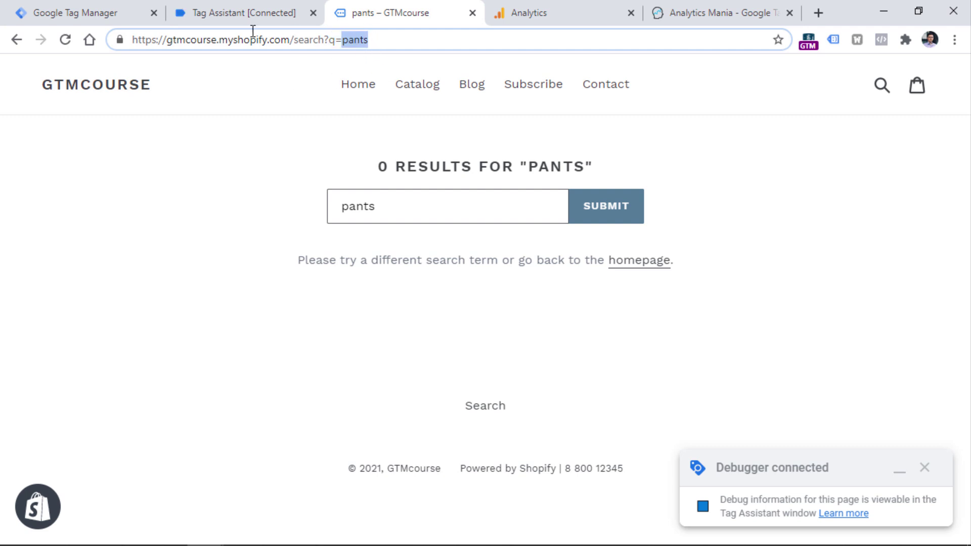
Open DebugView in Google Analytics and examine the search_term parameter of the latest view_search_results event.
{"action": "left_click", "coordinate": [538, 19]}
{"action": "scroll", "coordinate": [26, 427], "scroll_direction": "down", "scroll_amount": 1}
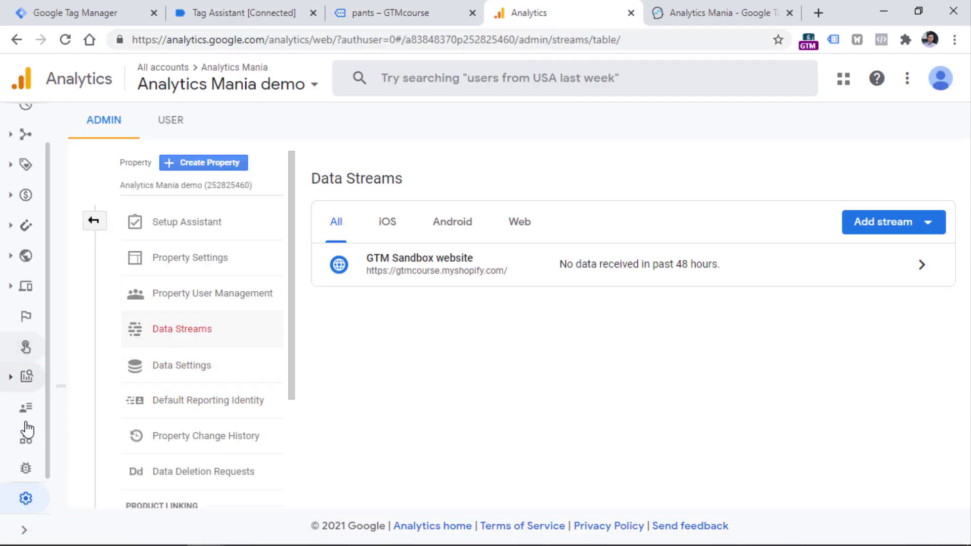
{"action": "left_click", "coordinate": [26, 465]}
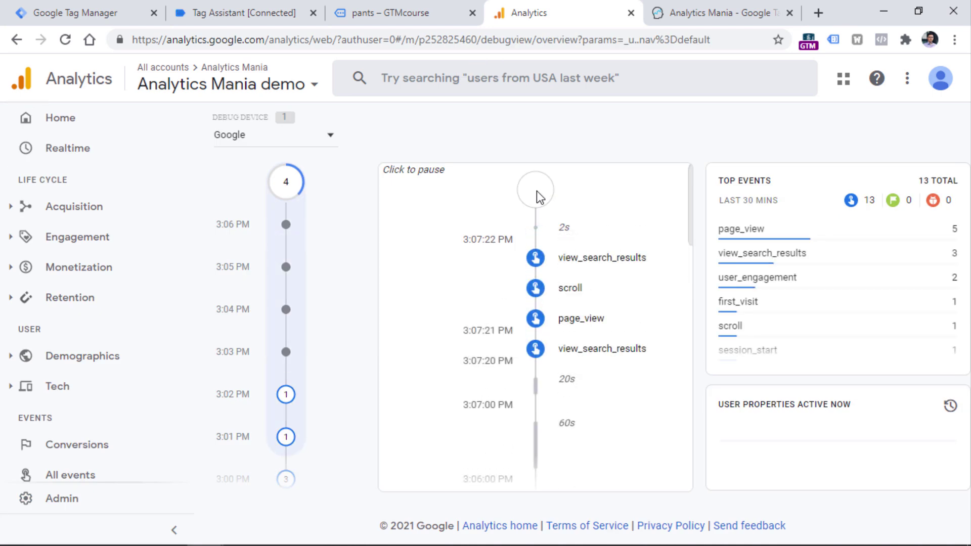
{"action": "left_click", "coordinate": [612, 271]}
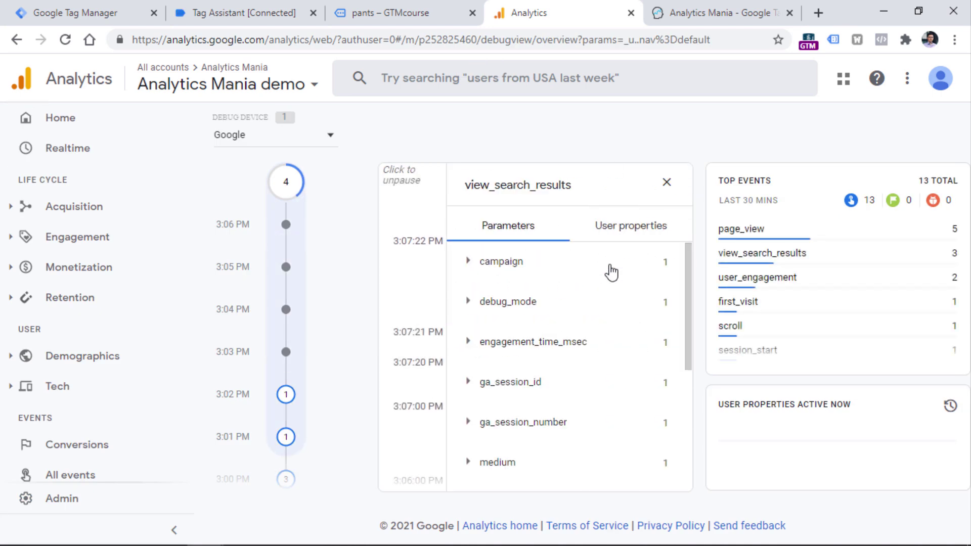
{"action": "scroll", "coordinate": [557, 301], "scroll_direction": "down", "scroll_amount": 3}
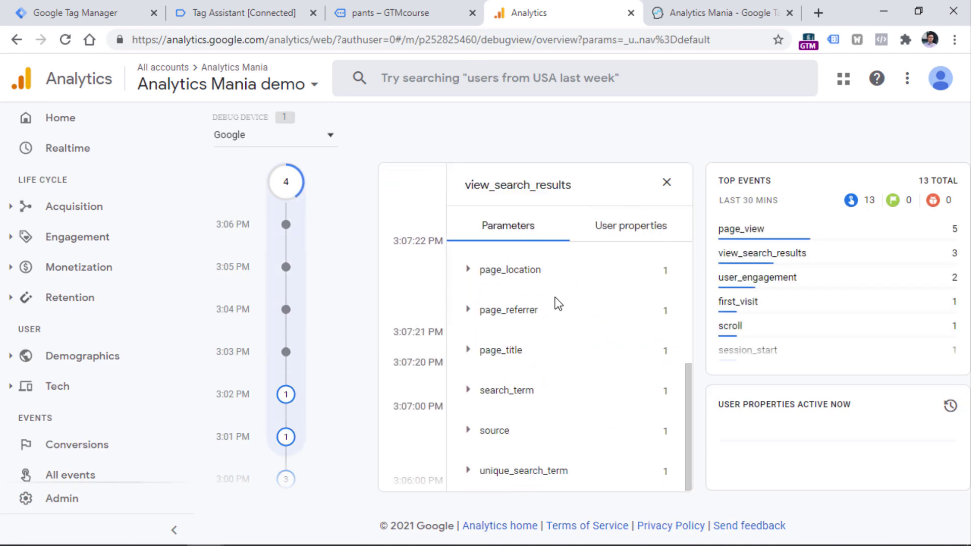
{"action": "left_click", "coordinate": [506, 391]}
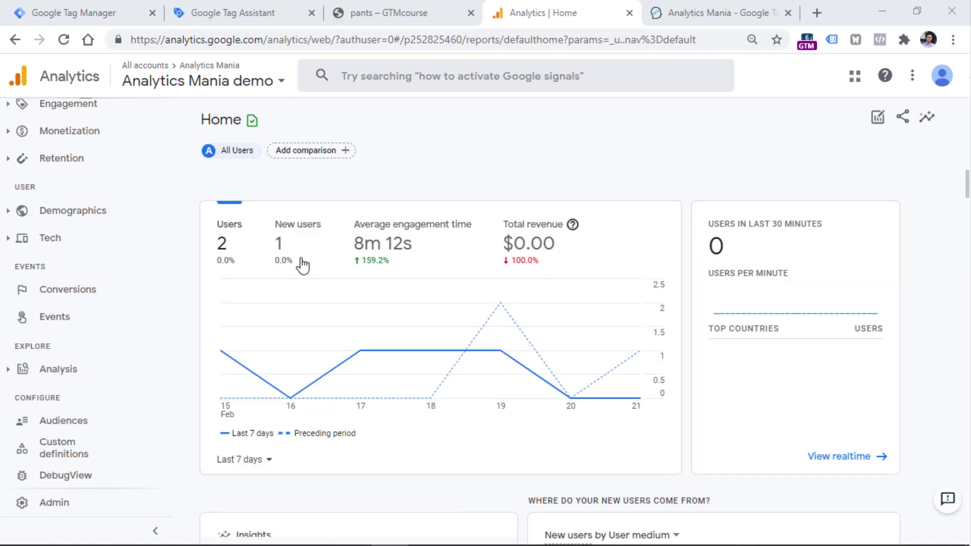
Start a new event-scoped custom dimension in the property's custom definitions and name it search_term.
{"action": "left_click", "coordinate": [82, 462]}
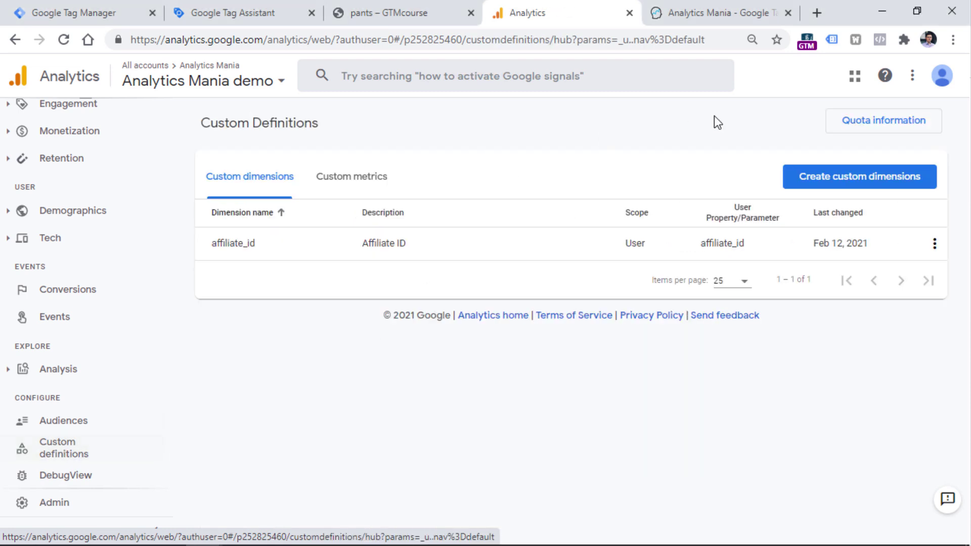
{"action": "left_click", "coordinate": [861, 184]}
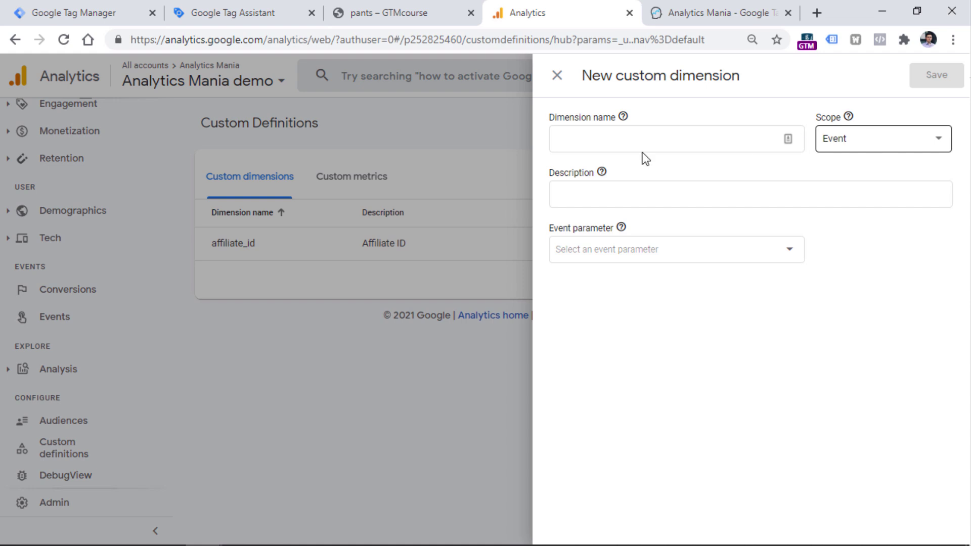
{"action": "left_click", "coordinate": [658, 147]}
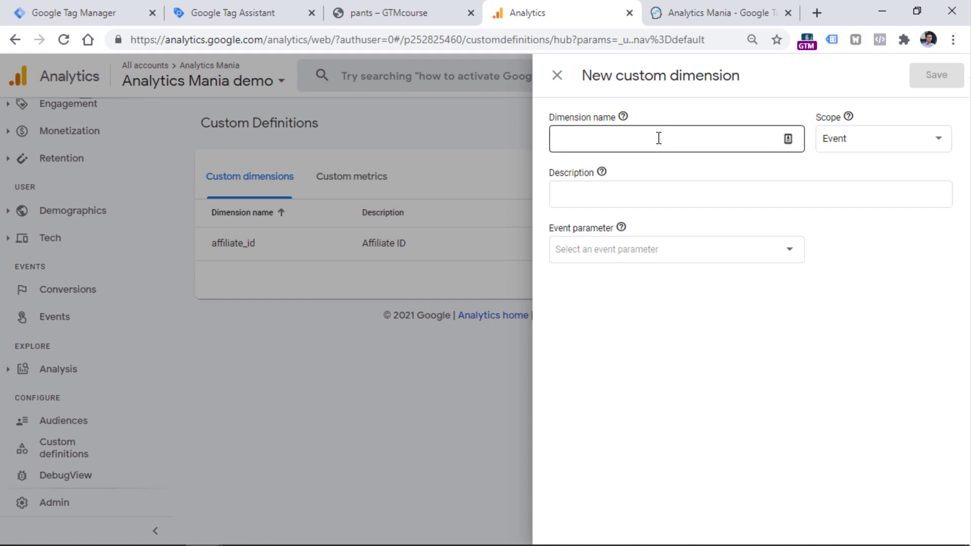
{"action": "left_click", "coordinate": [668, 140]}
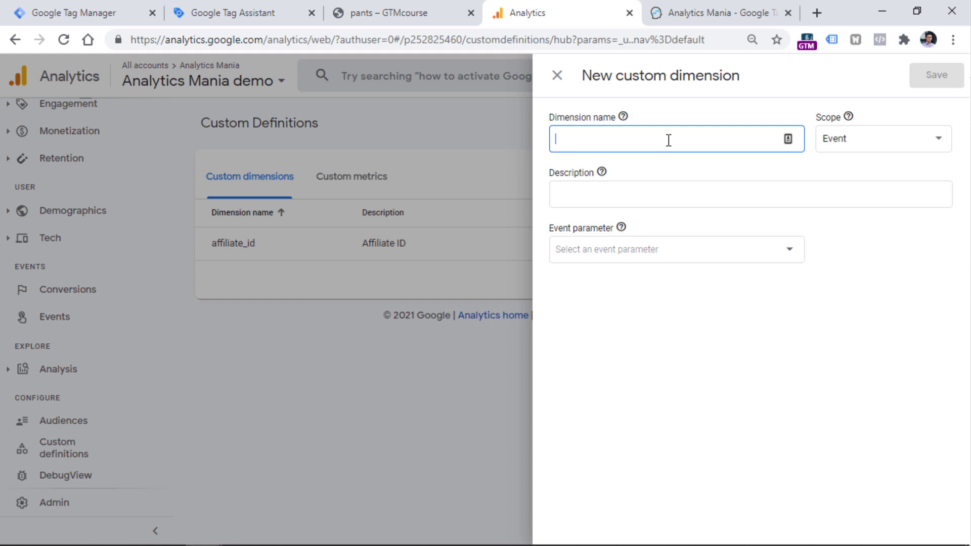
{"action": "type", "text": "Site search term"}
{"action": "key", "text": "ctrl+a"}
{"action": "key", "text": "BackSpace"}
{"action": "type", "text": "search_term"}
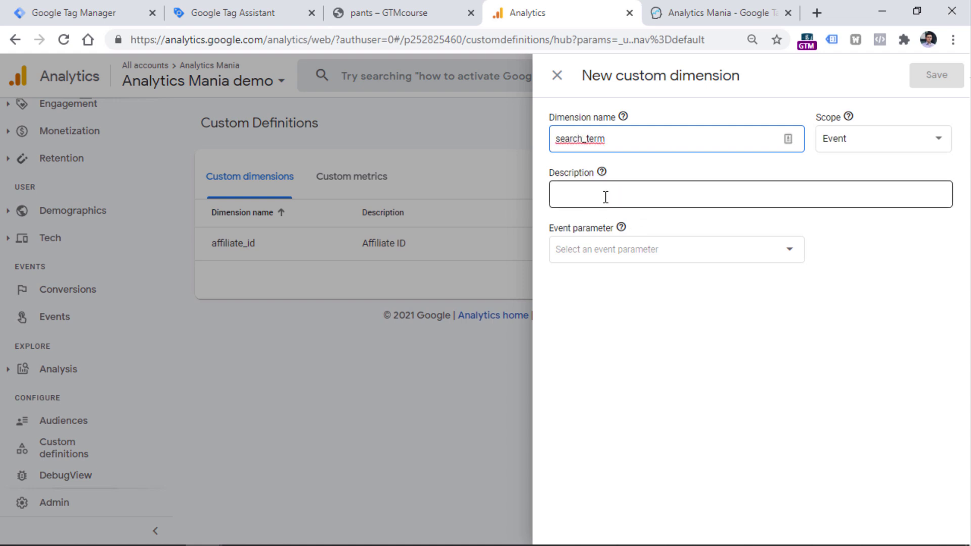
Assign the search_term event parameter to the new custom dimension, leaving its description empty, and save it.
{"action": "left_click", "coordinate": [628, 192]}
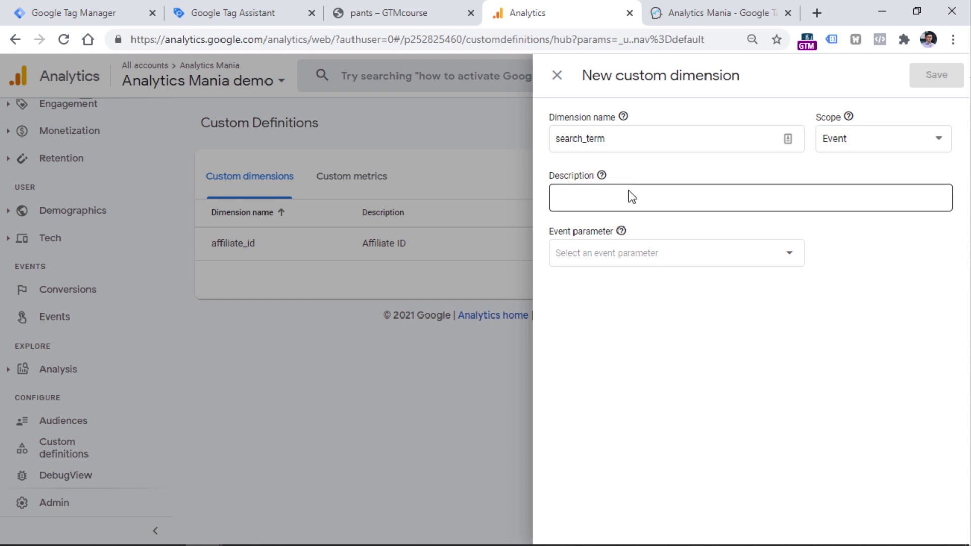
{"action": "left_click", "coordinate": [657, 250]}
{"action": "type", "text": "search"}
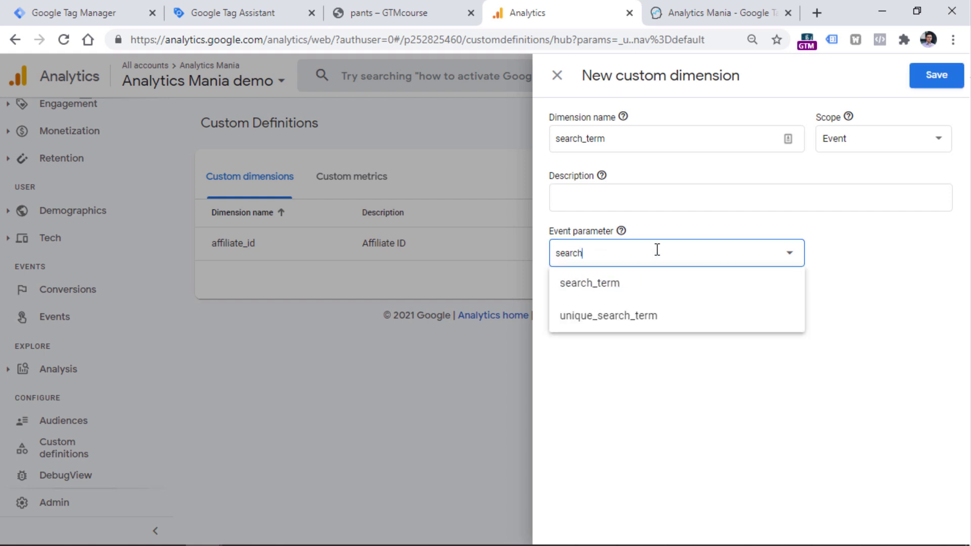
{"action": "type", "text": "_term"}
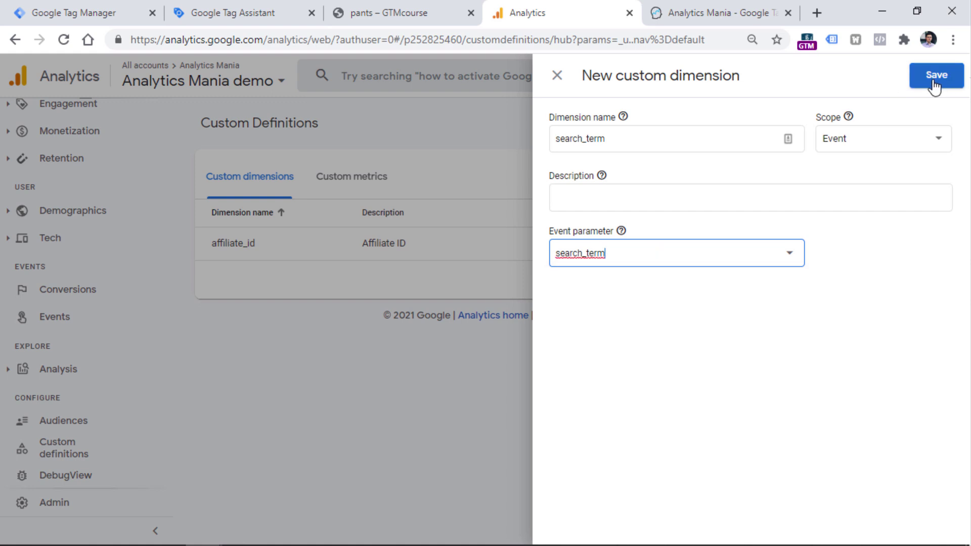
{"action": "left_click", "coordinate": [933, 78]}
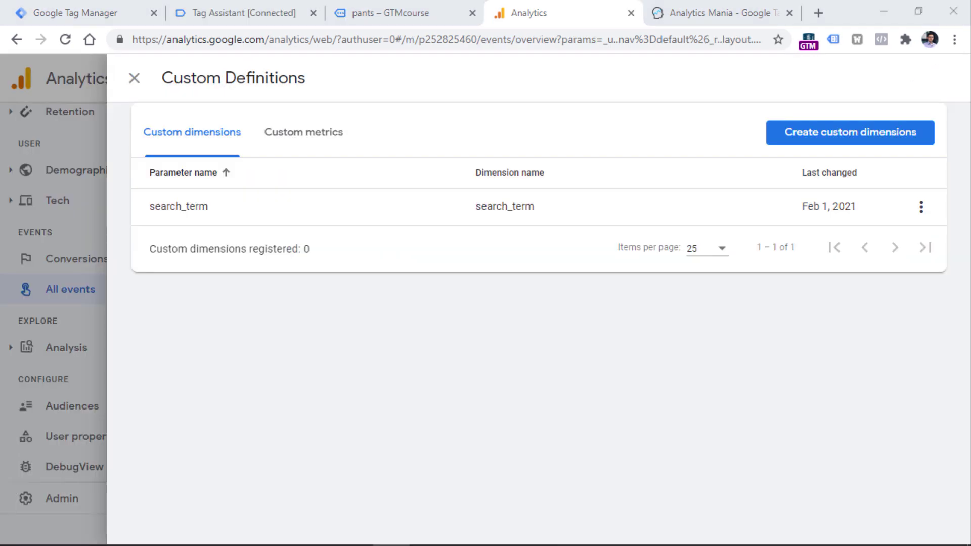
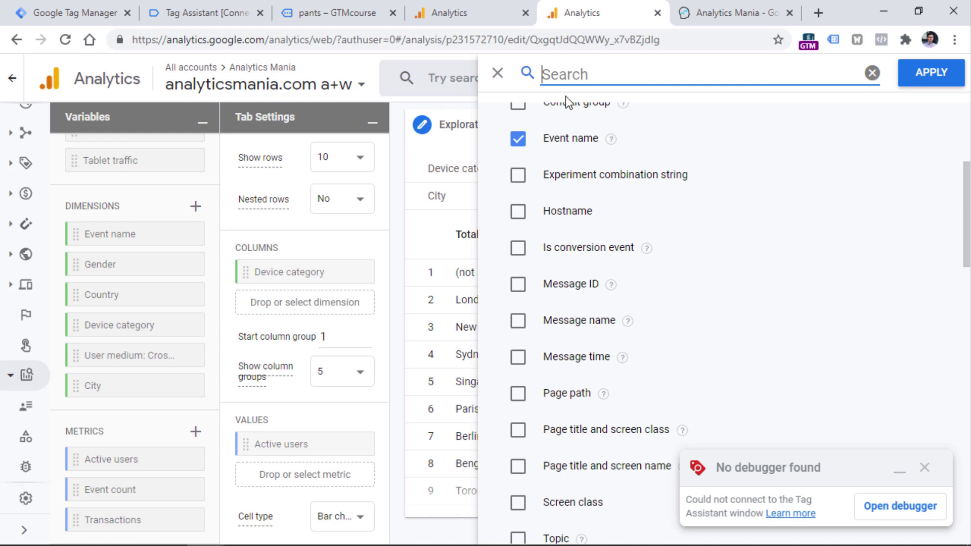
Add the search_term dimension to the exploration and use it as the row dimension instead of City.
{"action": "type", "text": "seaerch"}
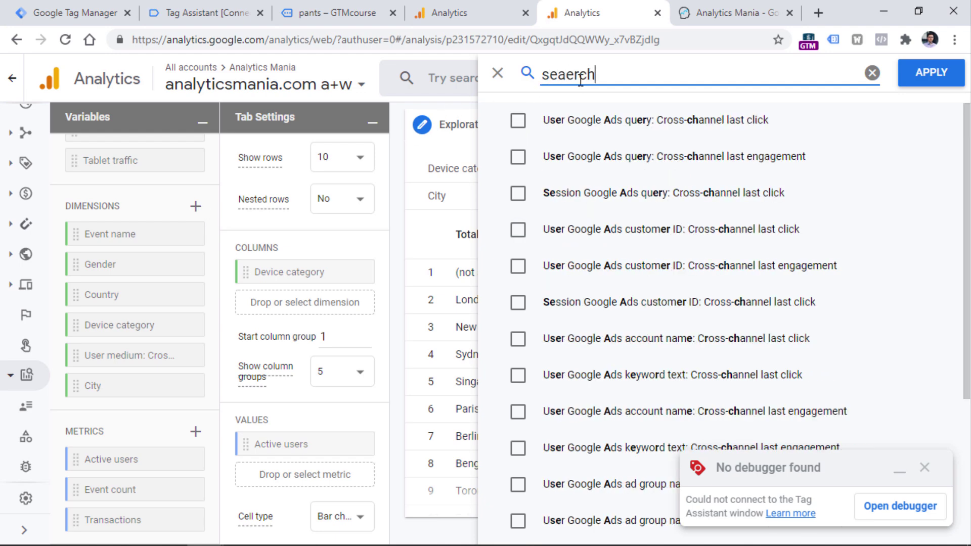
{"action": "left_click", "coordinate": [931, 76]}
{"action": "left_click_drag", "start_coordinate": [104, 416], "coordinate": [281, 311]}
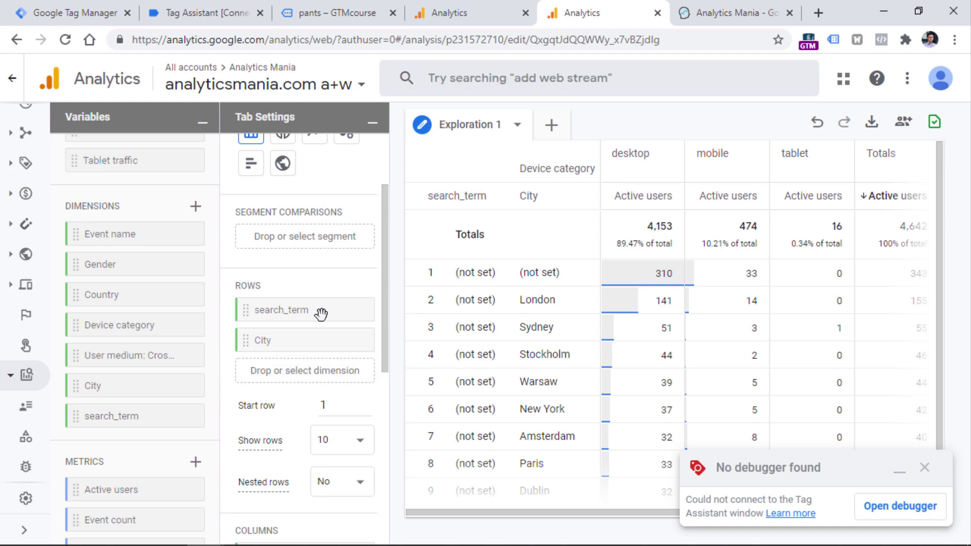
{"action": "left_click", "coordinate": [354, 341]}
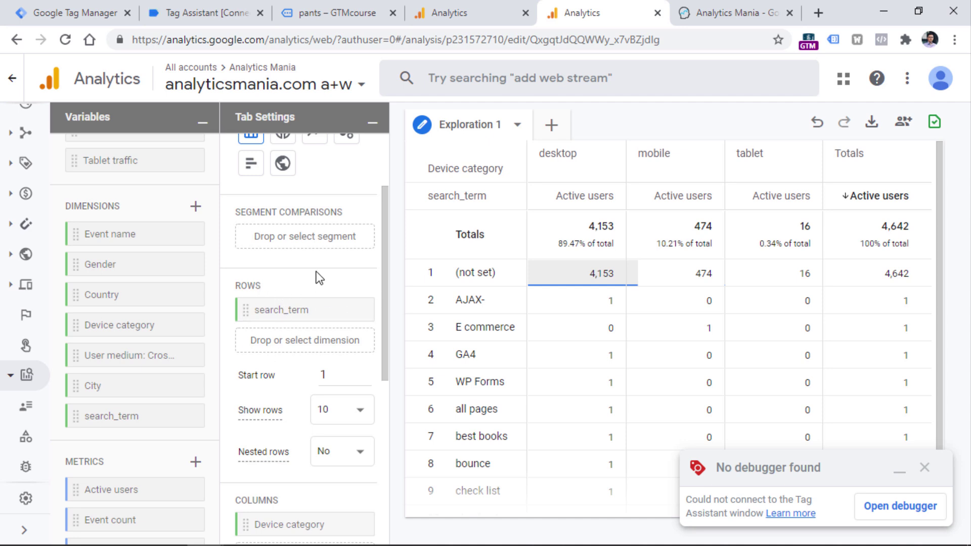
Remove the Device category column from the exploration and replace the Active users value with Event count.
{"action": "scroll", "coordinate": [348, 361], "scroll_direction": "down", "scroll_amount": 3}
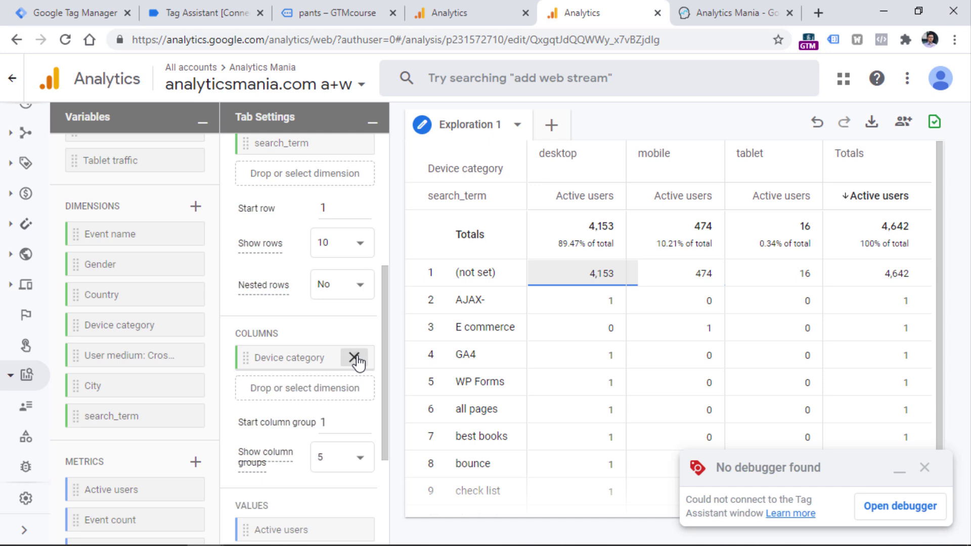
{"action": "left_click", "coordinate": [353, 357]}
{"action": "scroll", "coordinate": [317, 326], "scroll_direction": "down", "scroll_amount": 3}
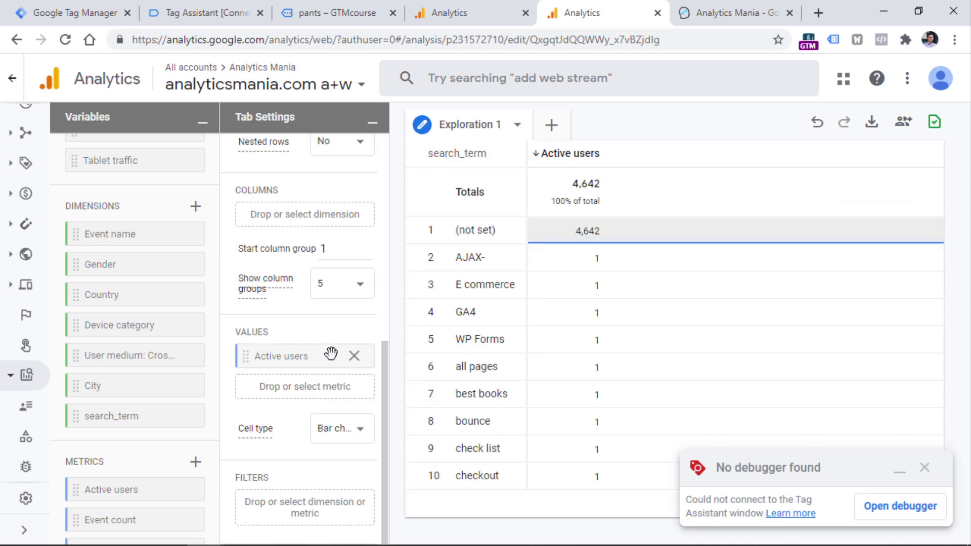
{"action": "left_click", "coordinate": [354, 357]}
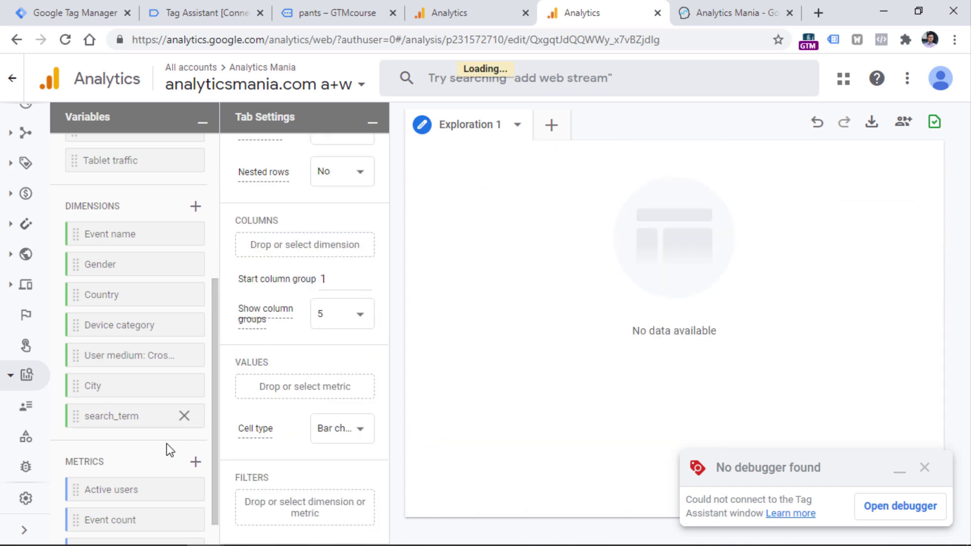
{"action": "scroll", "coordinate": [156, 375], "scroll_direction": "down", "scroll_amount": 1}
{"action": "left_click_drag", "start_coordinate": [99, 492], "coordinate": [278, 395]}
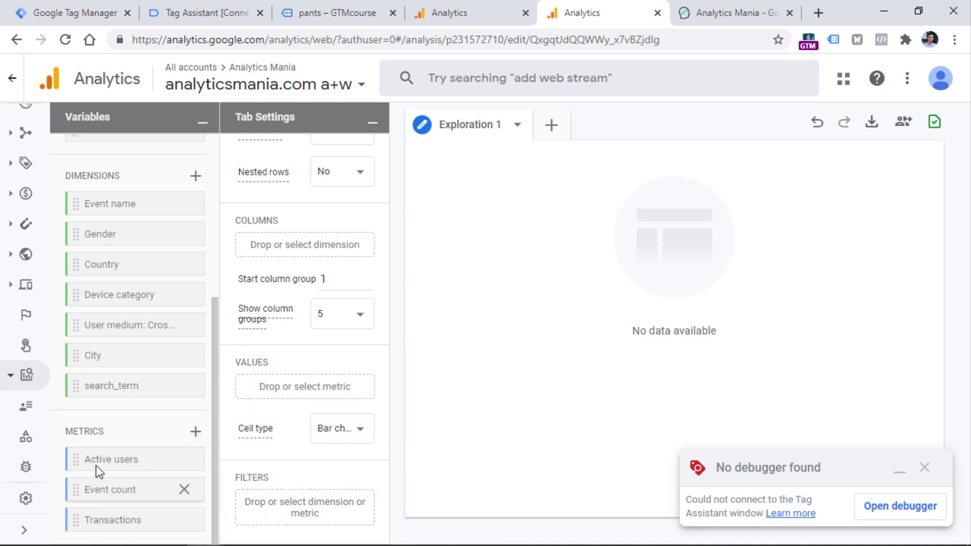
{"action": "left_click_drag", "start_coordinate": [104, 490], "coordinate": [277, 384]}
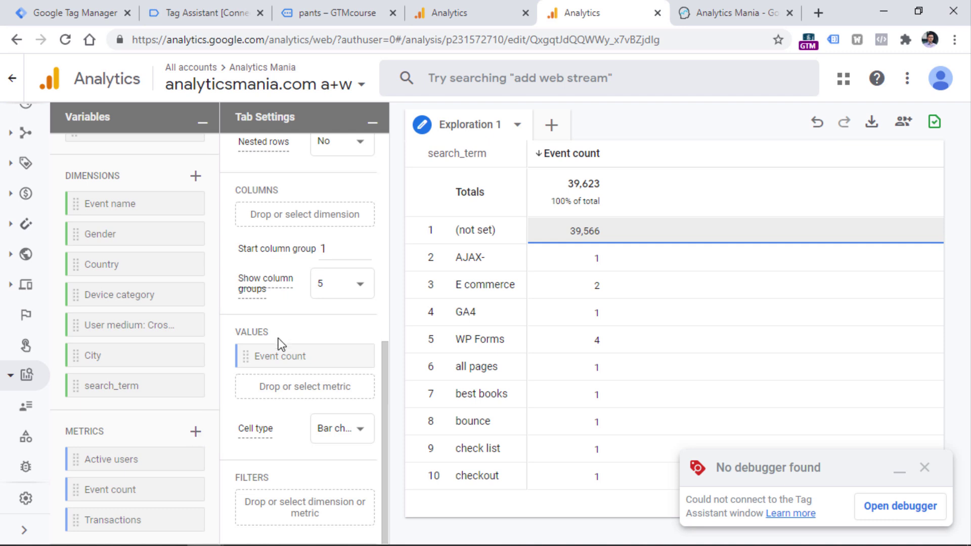
Exclude the (not set) row from the search_term table.
{"action": "scroll", "coordinate": [278, 335], "scroll_direction": "up", "scroll_amount": 5}
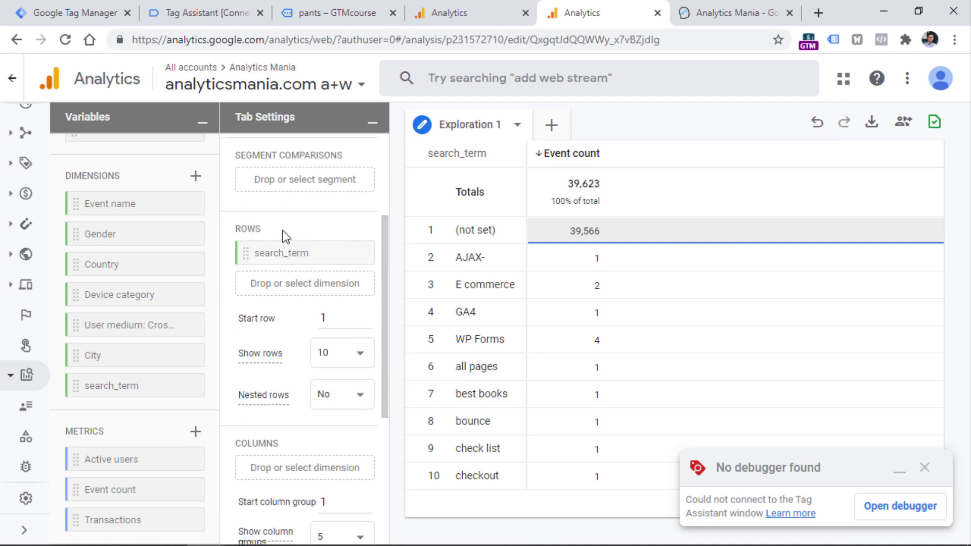
{"action": "scroll", "coordinate": [289, 245], "scroll_direction": "down", "scroll_amount": 5}
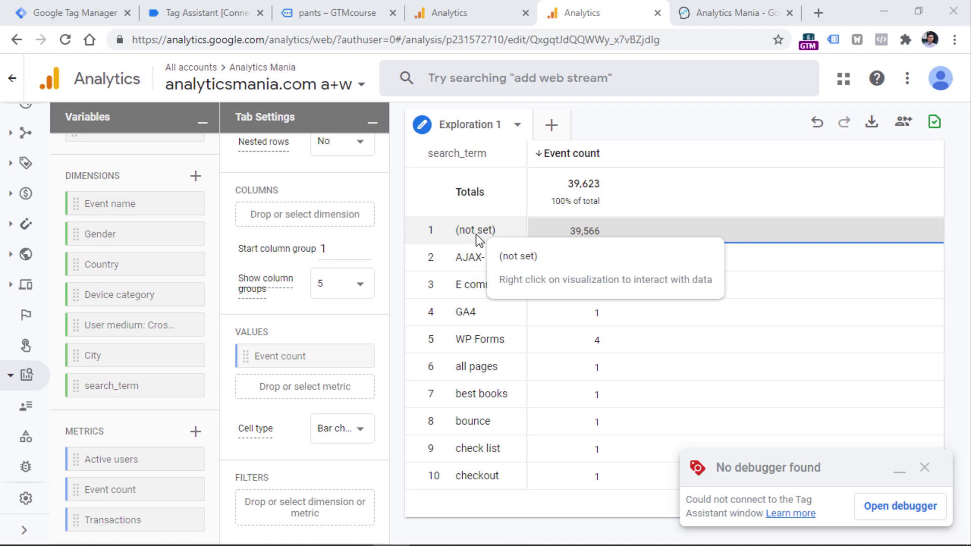
{"action": "left_click", "coordinate": [455, 153]}
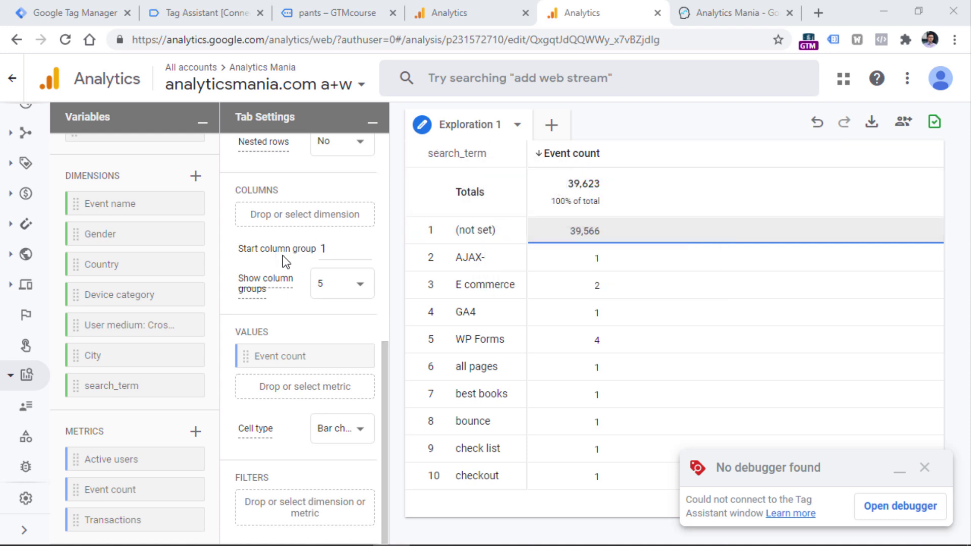
{"action": "right_click", "coordinate": [478, 234]}
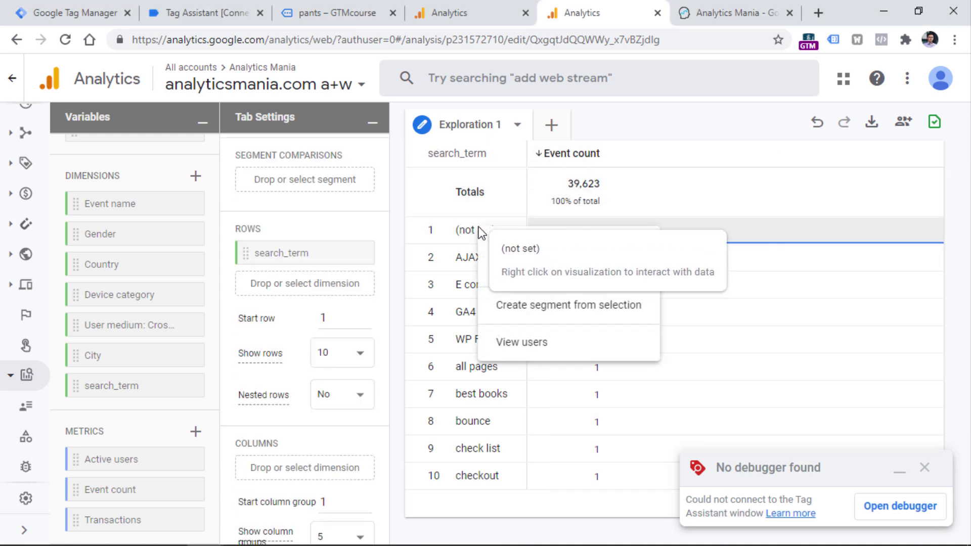
{"action": "left_click", "coordinate": [554, 270]}
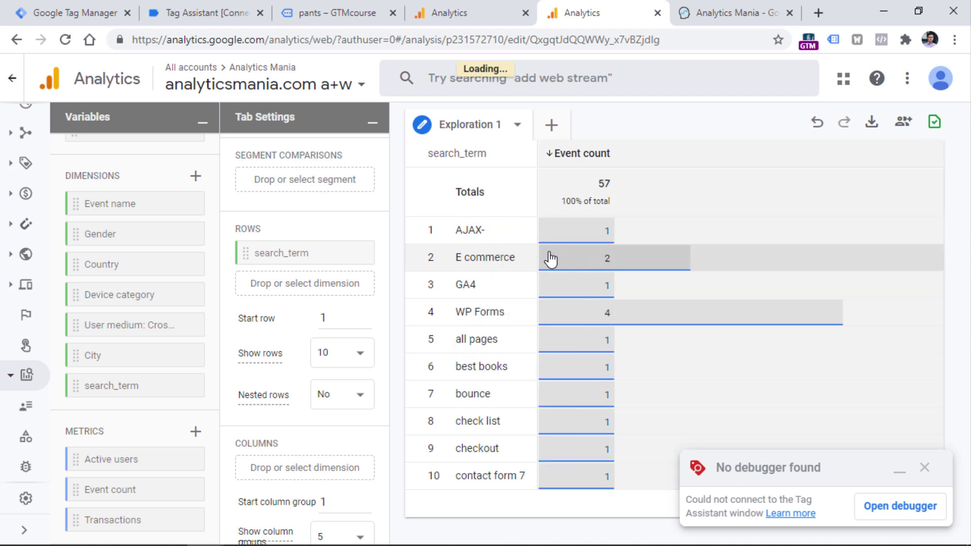
Check the condition of the search_term filter that excludes (not set), then remove that filter.
{"action": "scroll", "coordinate": [244, 356], "scroll_direction": "down", "scroll_amount": 5}
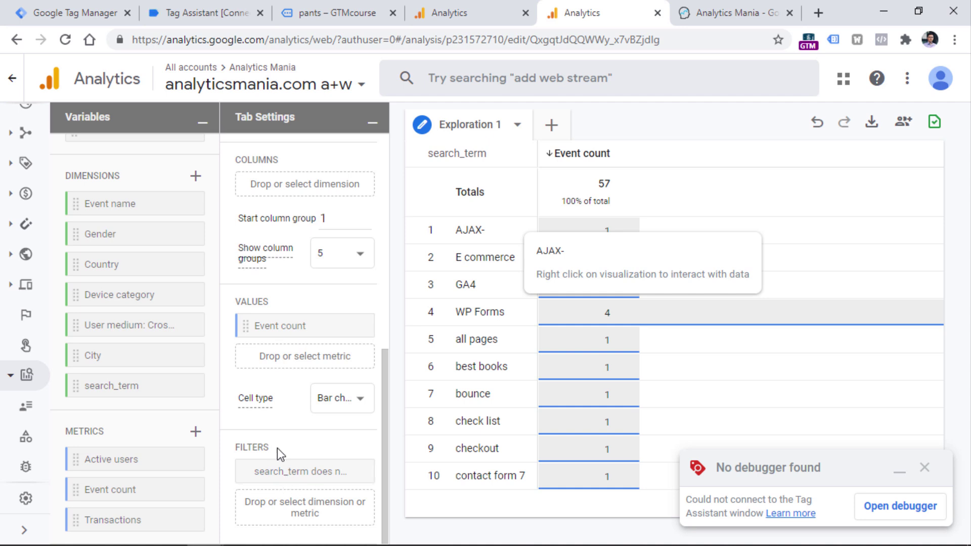
{"action": "left_click", "coordinate": [279, 475]}
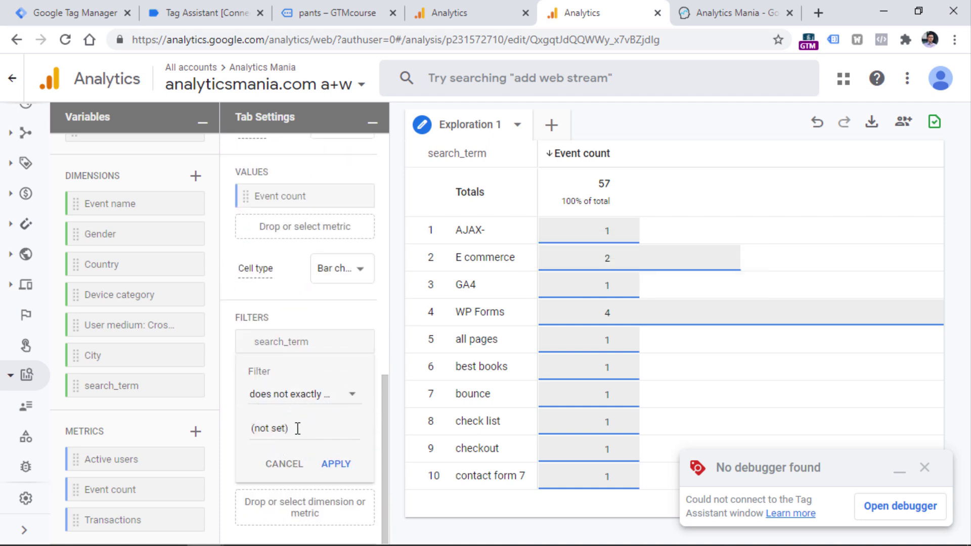
{"action": "left_click", "coordinate": [282, 464]}
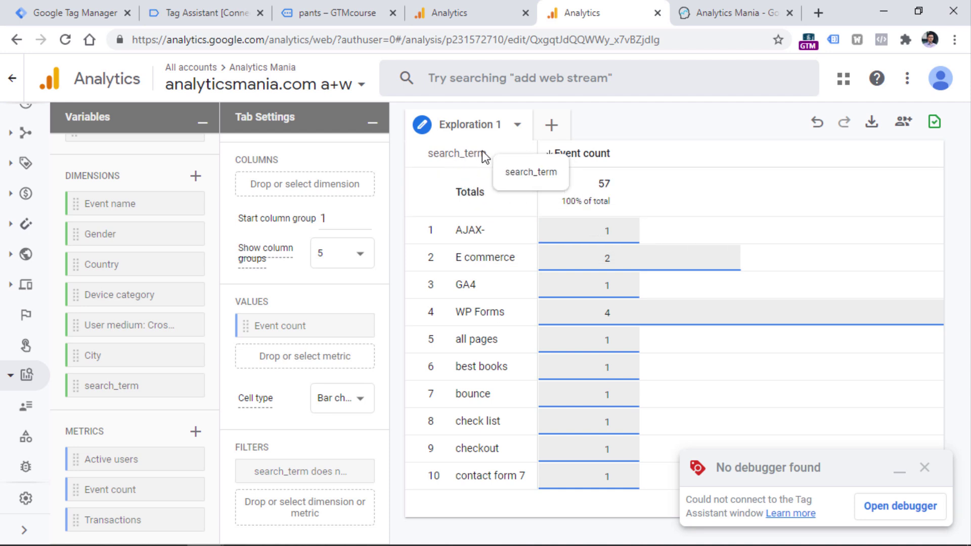
{"action": "left_click", "coordinate": [353, 474]}
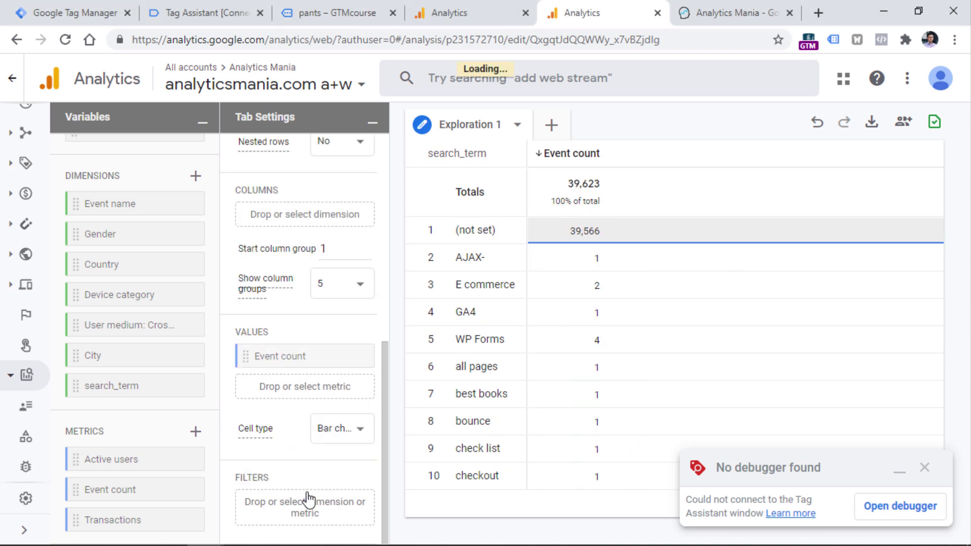
Filter the exploration to rows whose Event name exactly matches view_search_results.
{"action": "left_click", "coordinate": [306, 501]}
{"action": "left_click", "coordinate": [349, 283]}
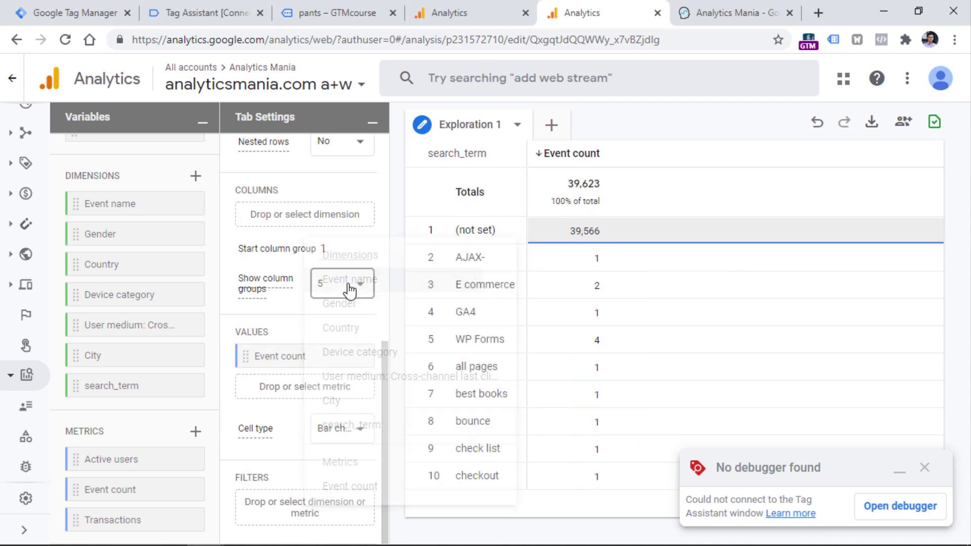
{"action": "left_click", "coordinate": [313, 393]}
{"action": "left_click", "coordinate": [319, 390]}
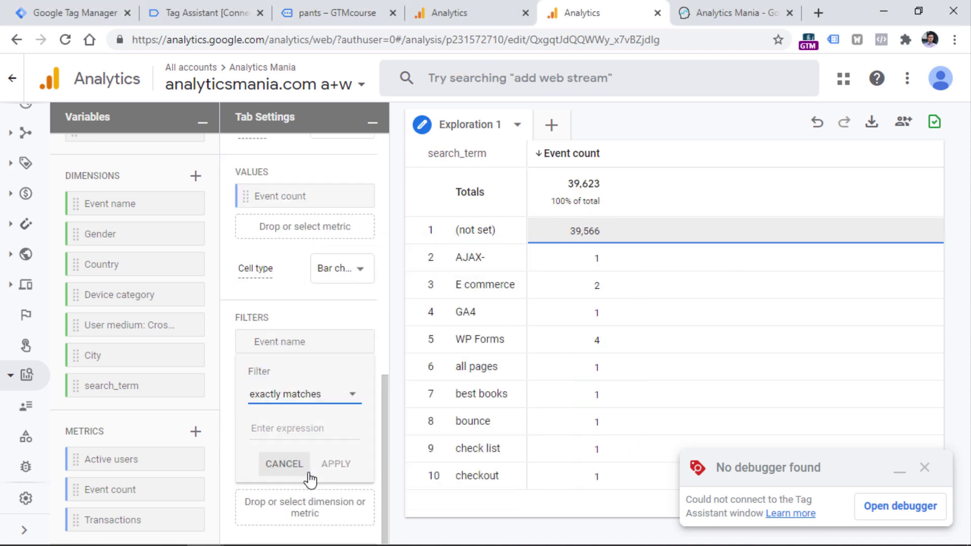
{"action": "left_click", "coordinate": [295, 431]}
{"action": "type", "text": "view_"}
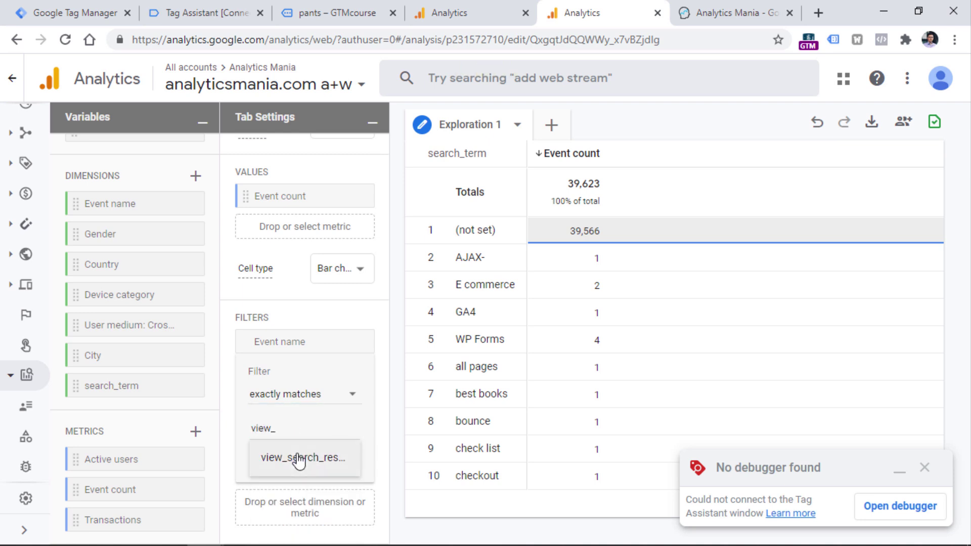
{"action": "left_click", "coordinate": [298, 460]}
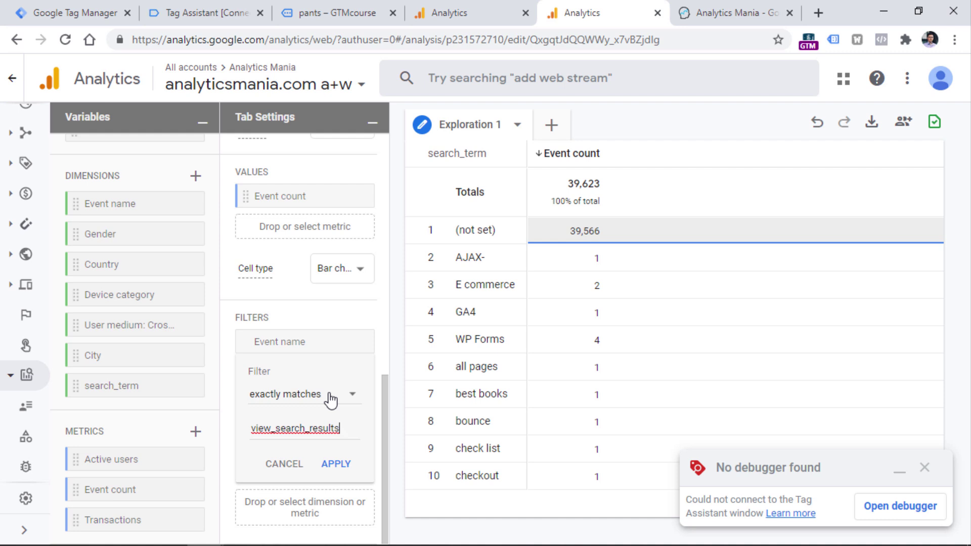
{"action": "left_click", "coordinate": [343, 468]}
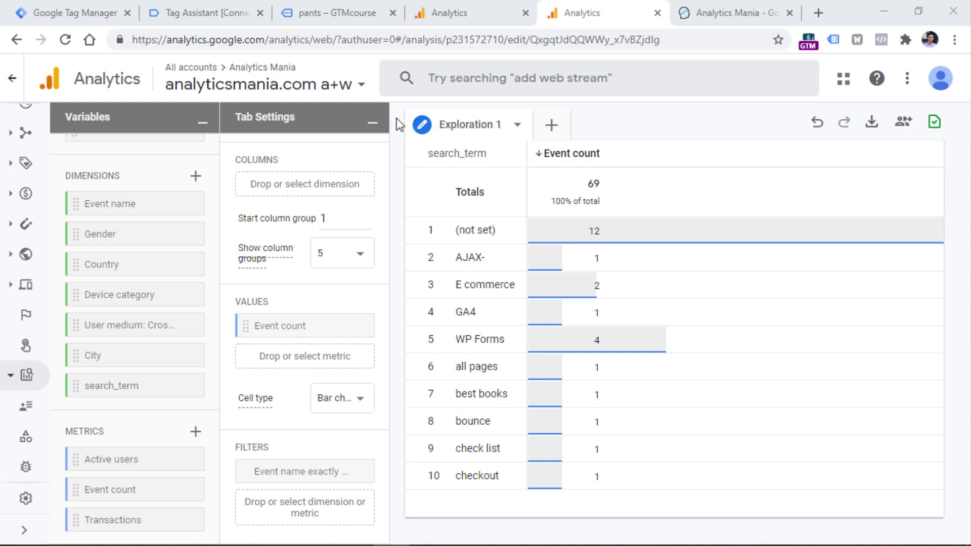
Examine the filter options, such as Gender and Body Fit, on the ASOS search results page for shoes.
{"action": "left_click", "coordinate": [336, 20]}
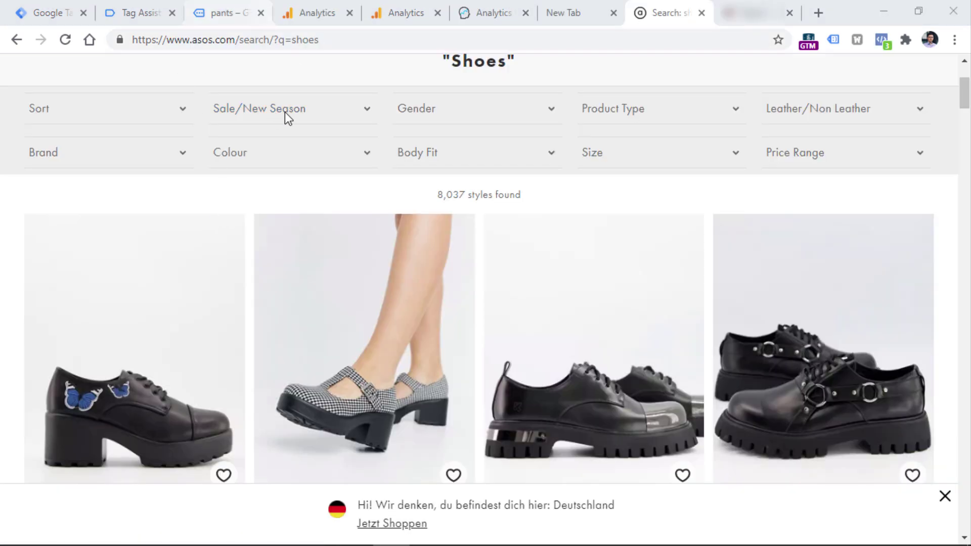
{"action": "left_click", "coordinate": [482, 111]}
{"action": "left_click", "coordinate": [481, 110]}
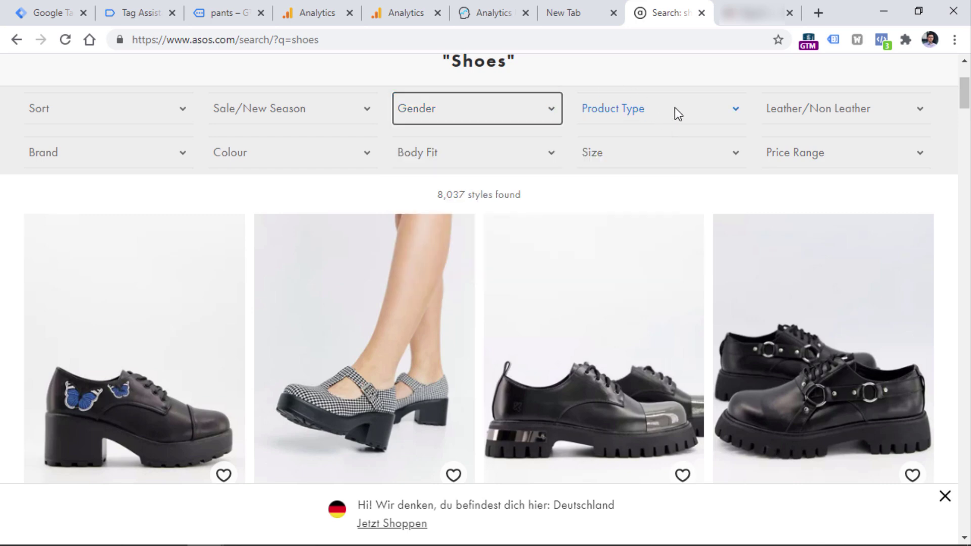
{"action": "left_click", "coordinate": [489, 157]}
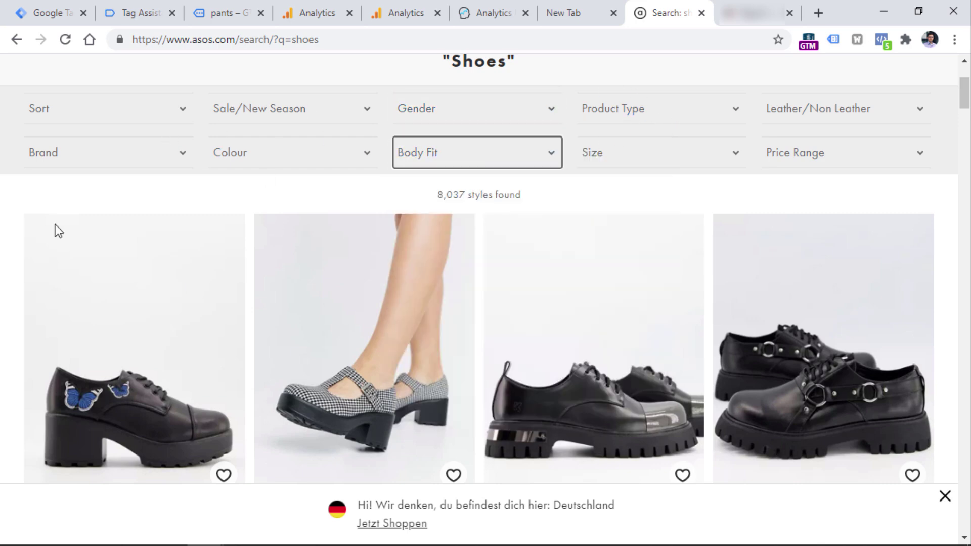
Return to the GTMcourse shop and load its pants search URL with &gender=male appended as an extra query parameter.
{"action": "key", "text": "ctrl+3"}
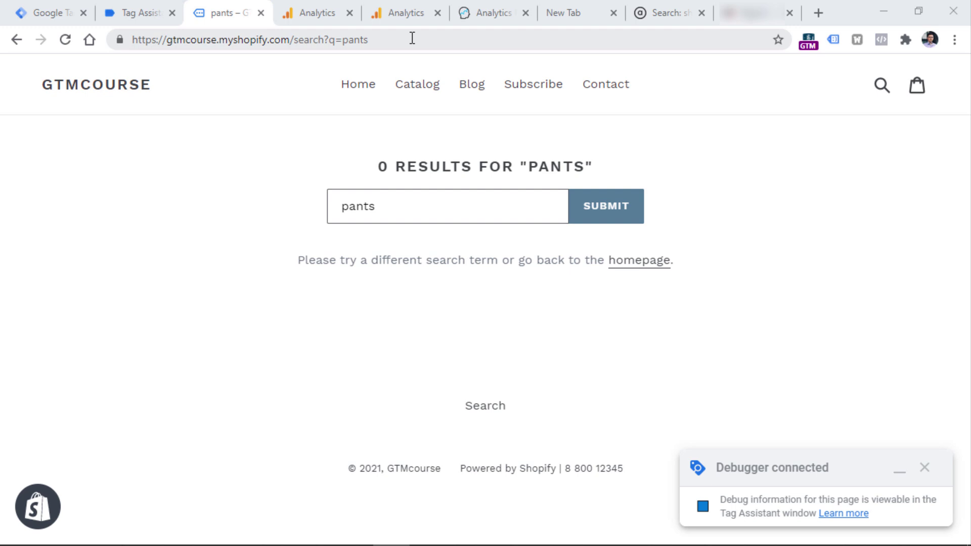
{"action": "left_click", "coordinate": [472, 200]}
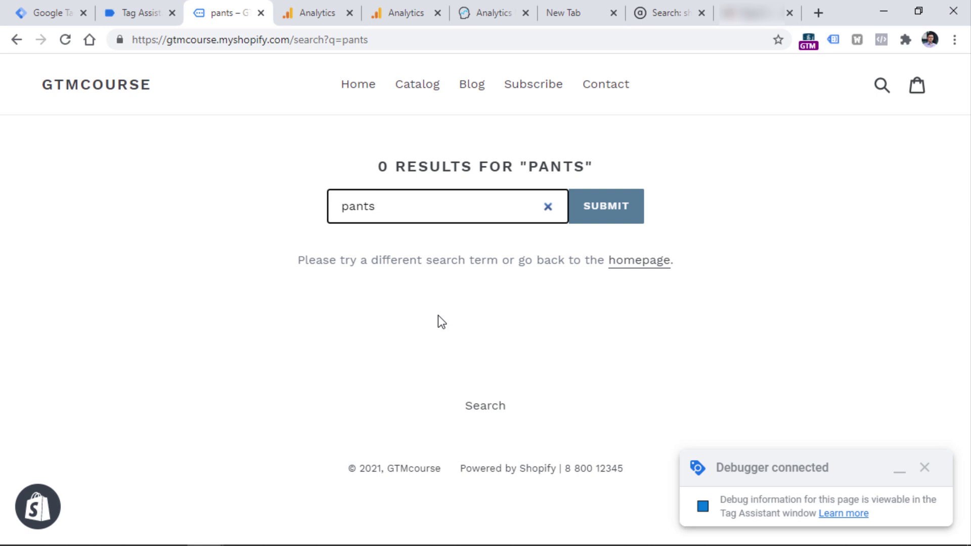
{"action": "left_click", "coordinate": [433, 42]}
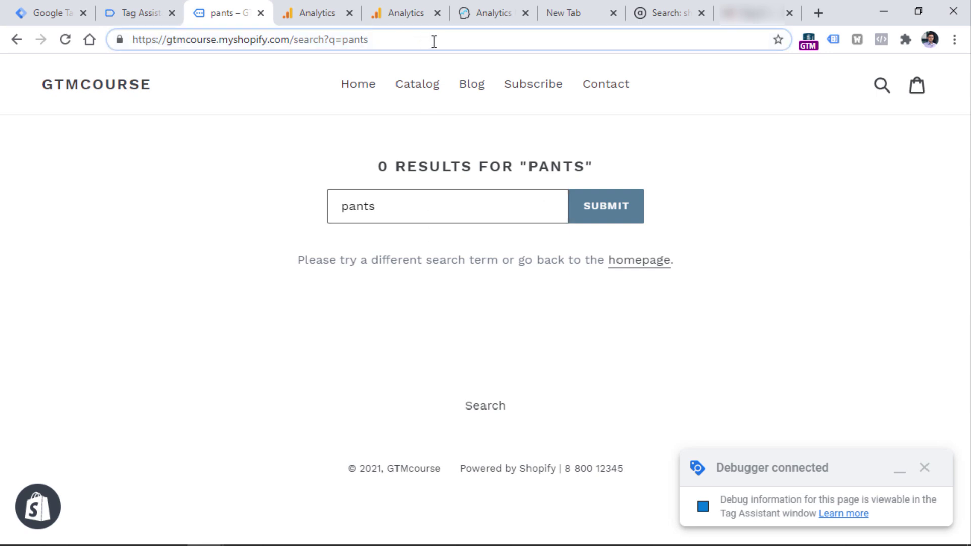
{"action": "type", "text": "&"}
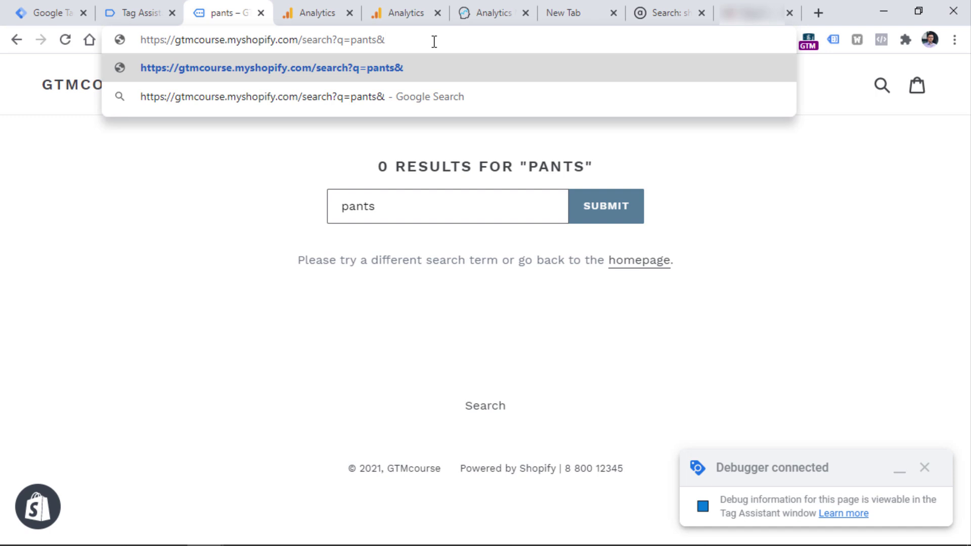
{"action": "type", "text": "gender=male"}
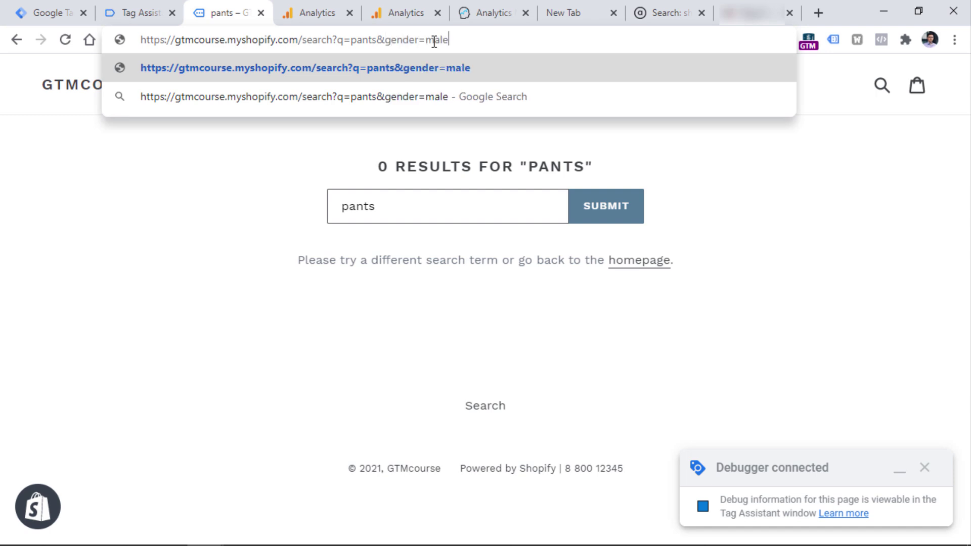
{"action": "key", "text": "Return"}
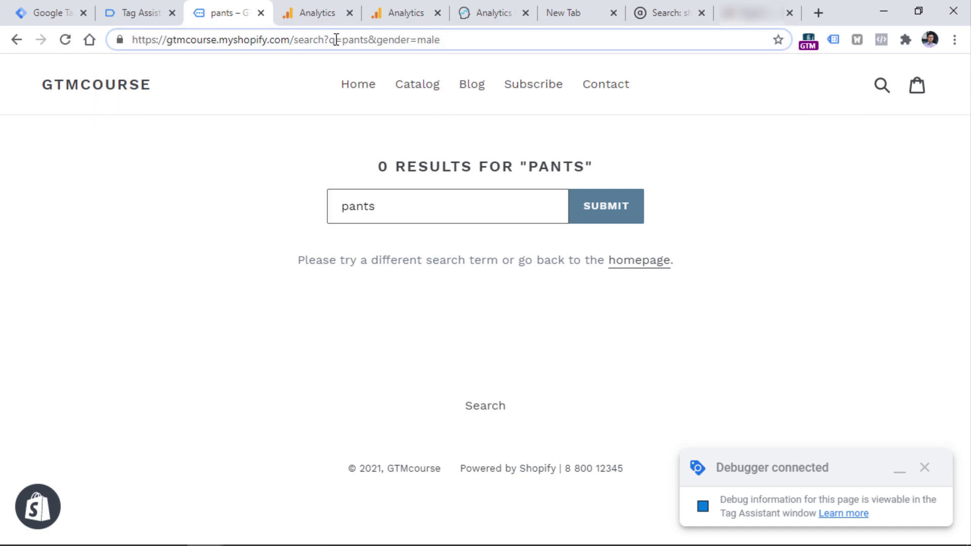
{"action": "left_click_drag", "start_coordinate": [328, 39], "coordinate": [461, 41]}
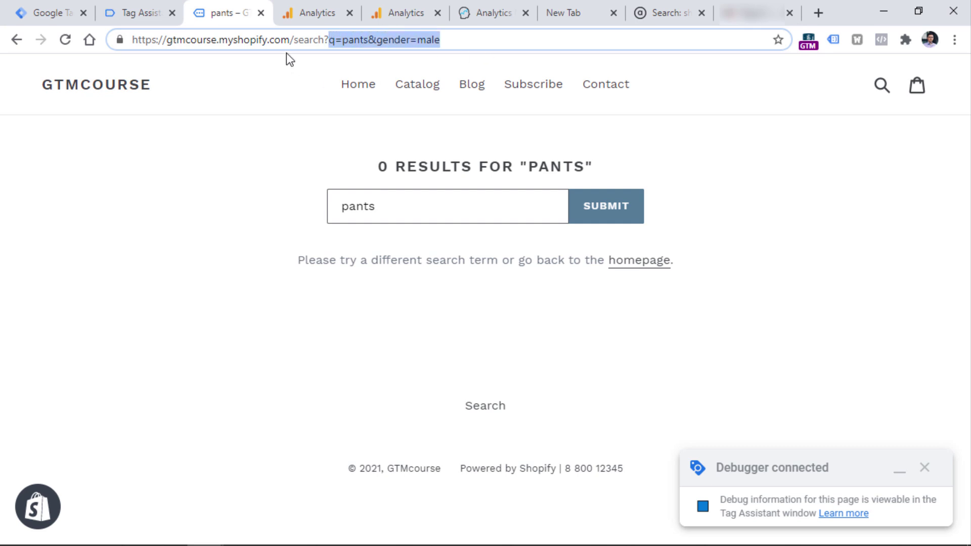
Open the enhanced measurement settings of the GTM Sandbox website data stream and show the advanced Site search settings.
{"action": "left_click", "coordinate": [315, 14]}
{"action": "left_click", "coordinate": [76, 499]}
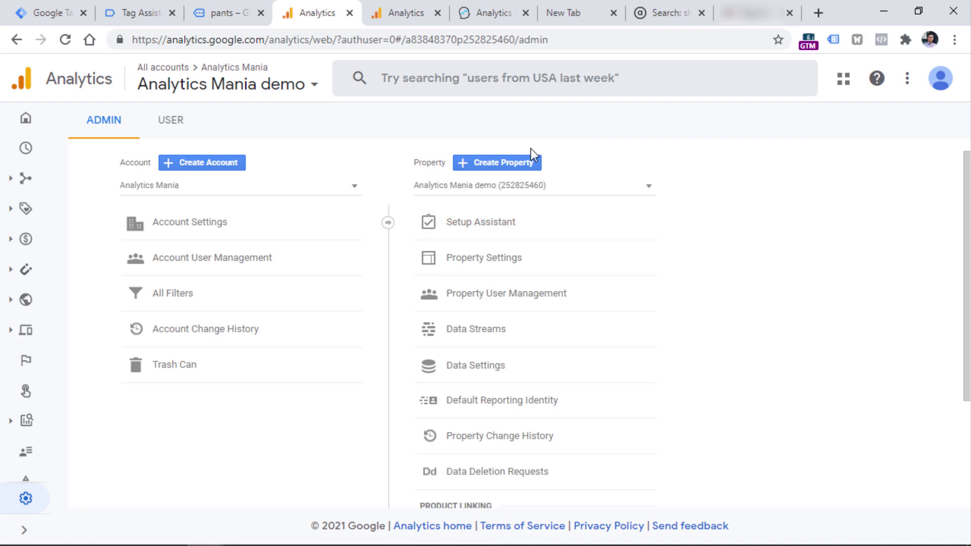
{"action": "left_click", "coordinate": [483, 334]}
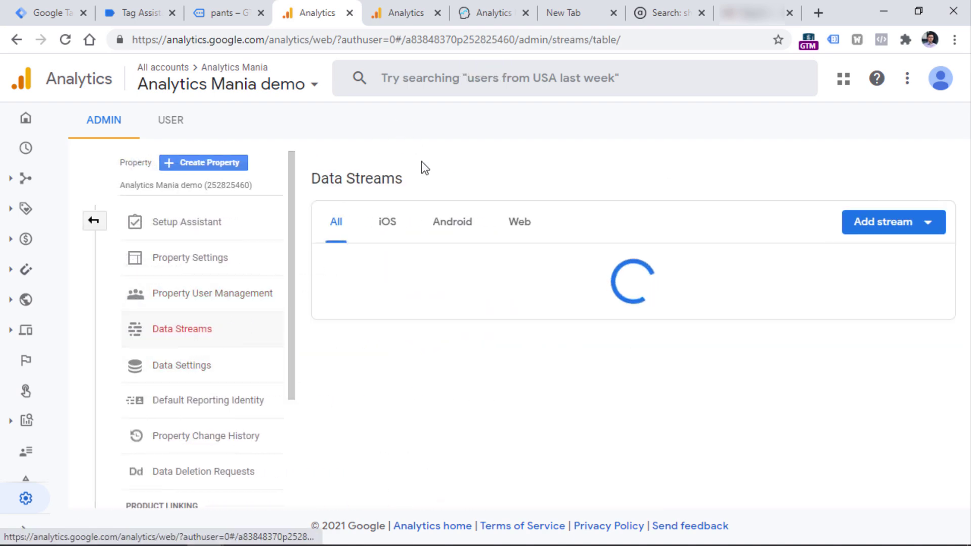
{"action": "left_click", "coordinate": [799, 290]}
{"action": "left_click", "coordinate": [819, 340]}
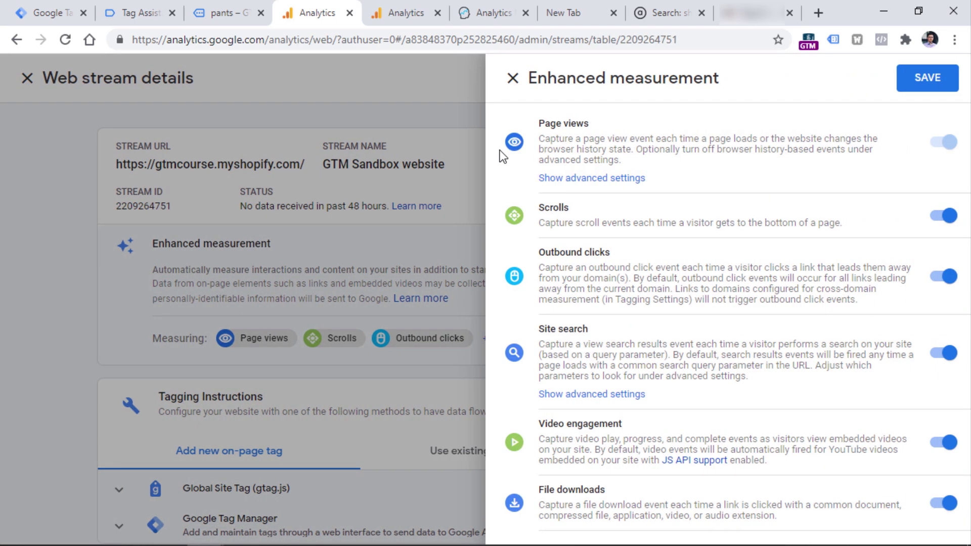
{"action": "left_click", "coordinate": [586, 396]}
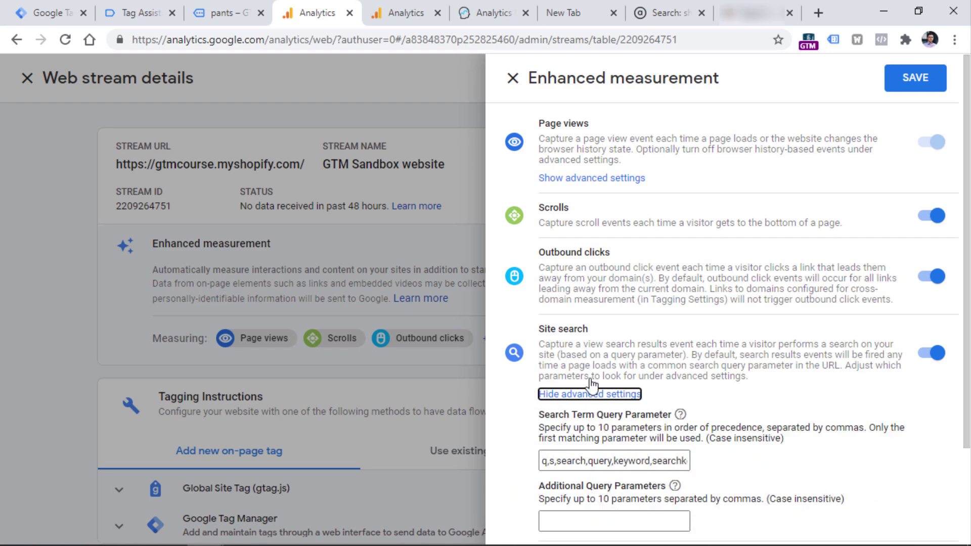
{"action": "scroll", "coordinate": [653, 297], "scroll_direction": "down", "scroll_amount": 2}
Copy the parameter name gender from the shop's search URL into Additional Query Parameters and save the enhanced measurement settings.
{"action": "left_click", "coordinate": [602, 402]}
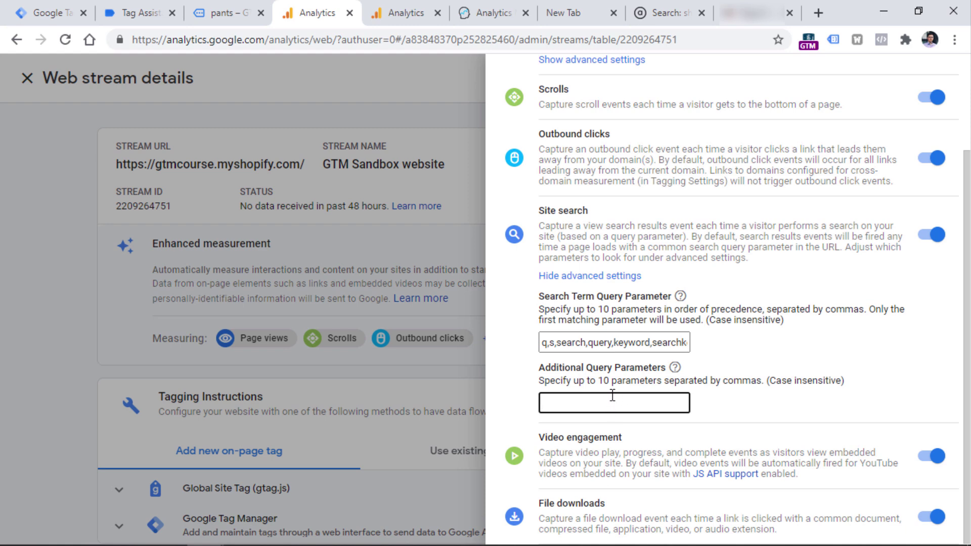
{"action": "key", "text": "ctrl+Page_Up"}
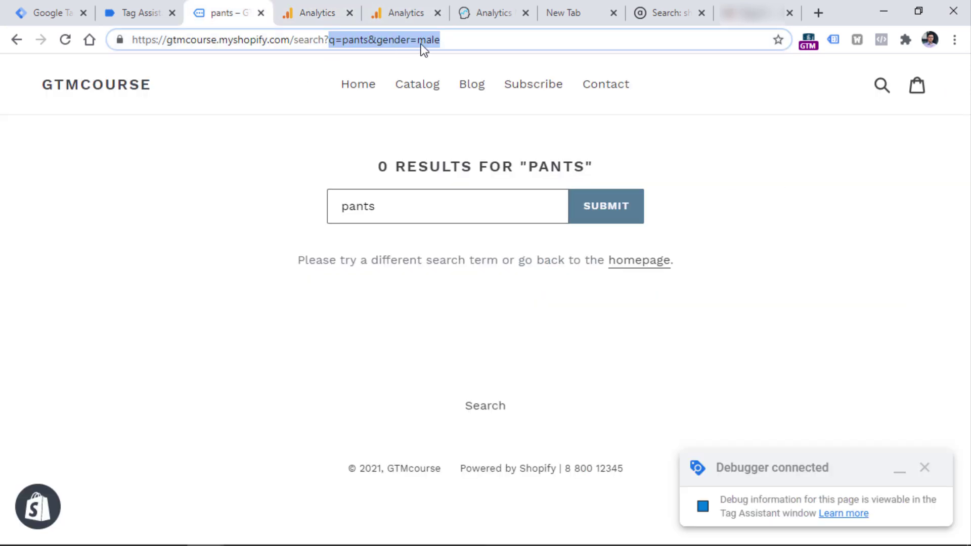
{"action": "double_click", "coordinate": [389, 41]}
{"action": "key", "text": "ctrl+c"}
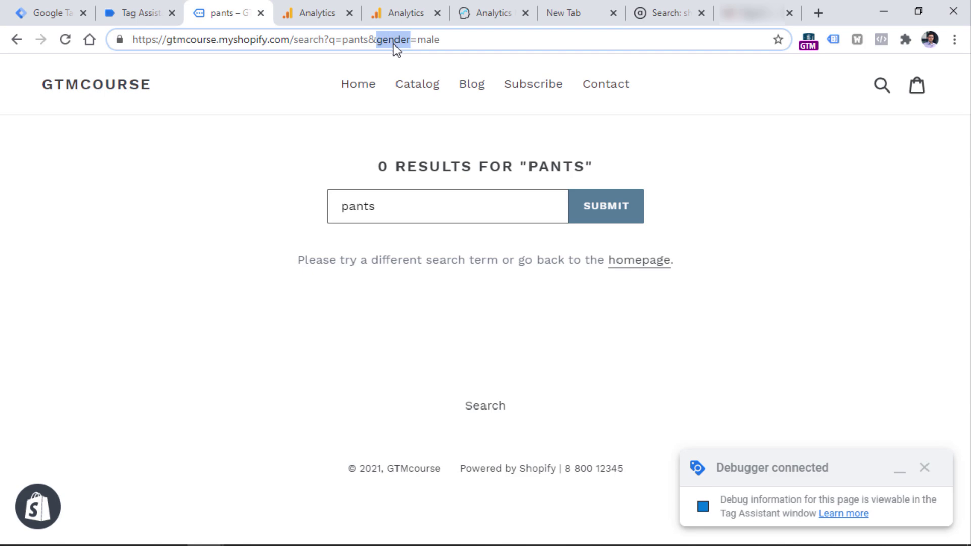
{"action": "left_click", "coordinate": [317, 15]}
{"action": "key", "text": "ctrl+v"}
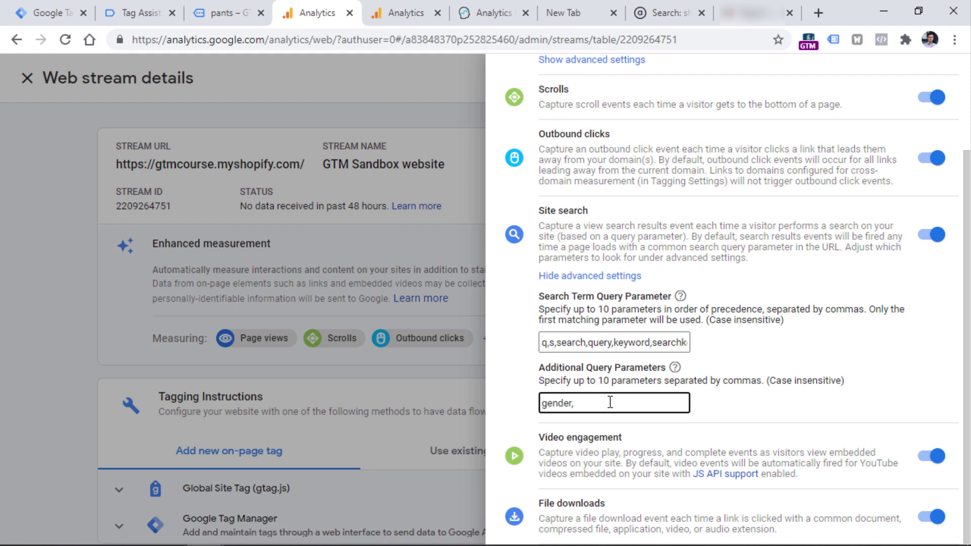
{"action": "key", "text": "BackSpace"}
{"action": "scroll", "coordinate": [693, 143], "scroll_direction": "up", "scroll_amount": 3}
{"action": "left_click", "coordinate": [916, 80]}
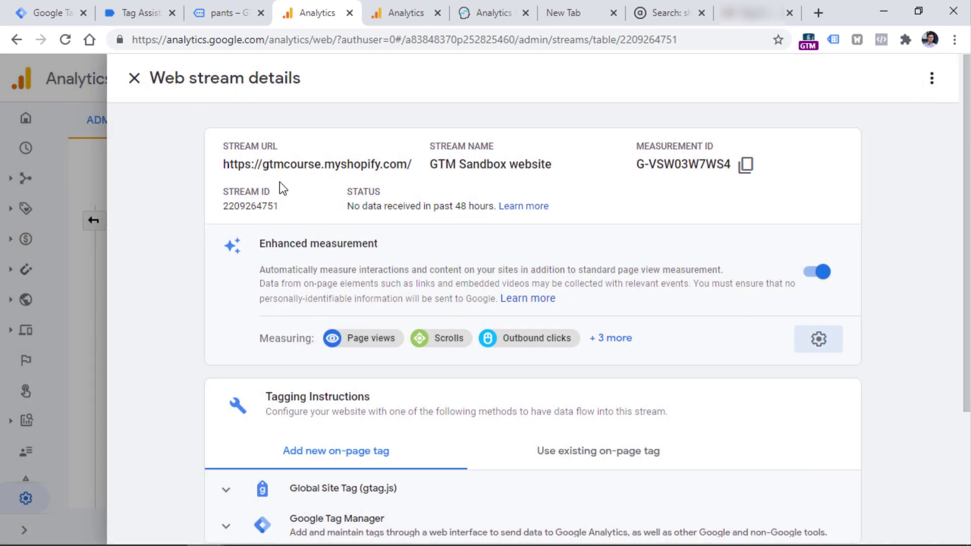
Reload the shop's search page whose URL contains q=pants&gender=male and review its query parameters.
{"action": "left_click", "coordinate": [225, 18]}
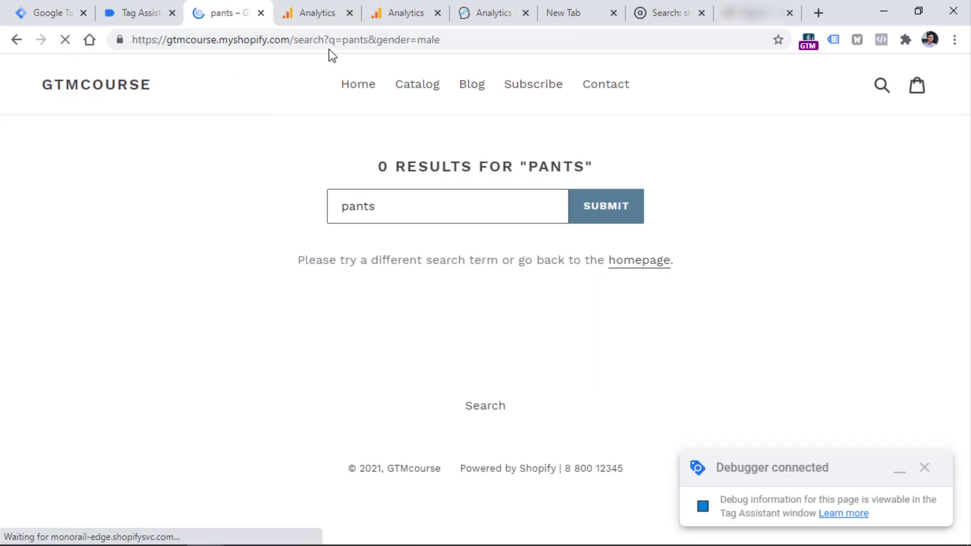
{"action": "left_click_drag", "start_coordinate": [329, 39], "coordinate": [417, 39]}
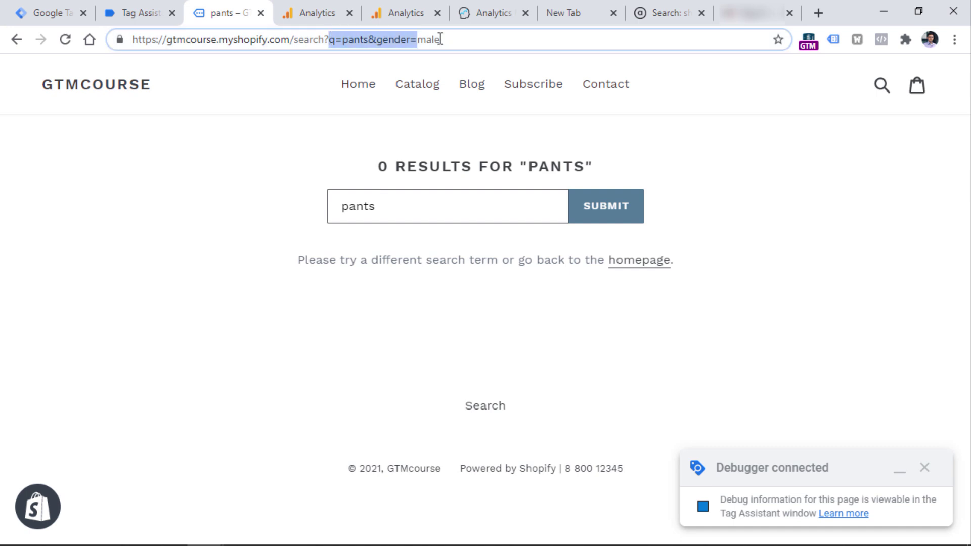
{"action": "left_click", "coordinate": [335, 39]}
{"action": "left_click", "coordinate": [394, 39]}
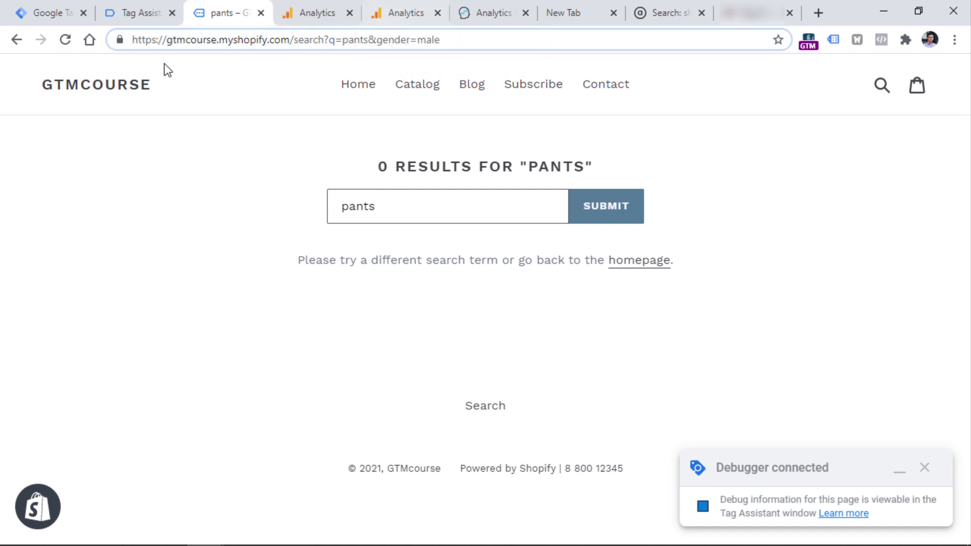
Close the web stream details in Analytics and open DebugView for the Analytics Mania demo property.
{"action": "left_click", "coordinate": [314, 11]}
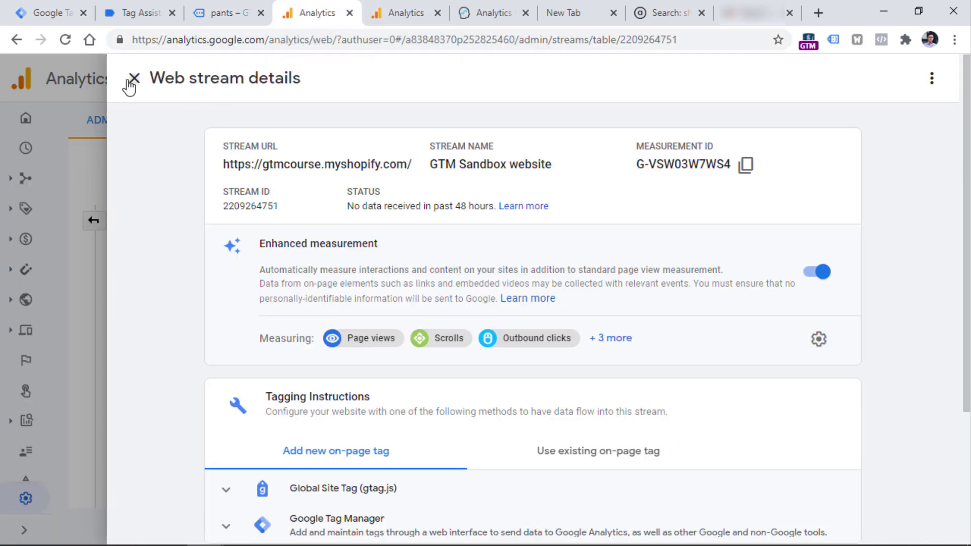
{"action": "left_click", "coordinate": [133, 79]}
{"action": "scroll", "coordinate": [31, 291], "scroll_direction": "down", "scroll_amount": 1}
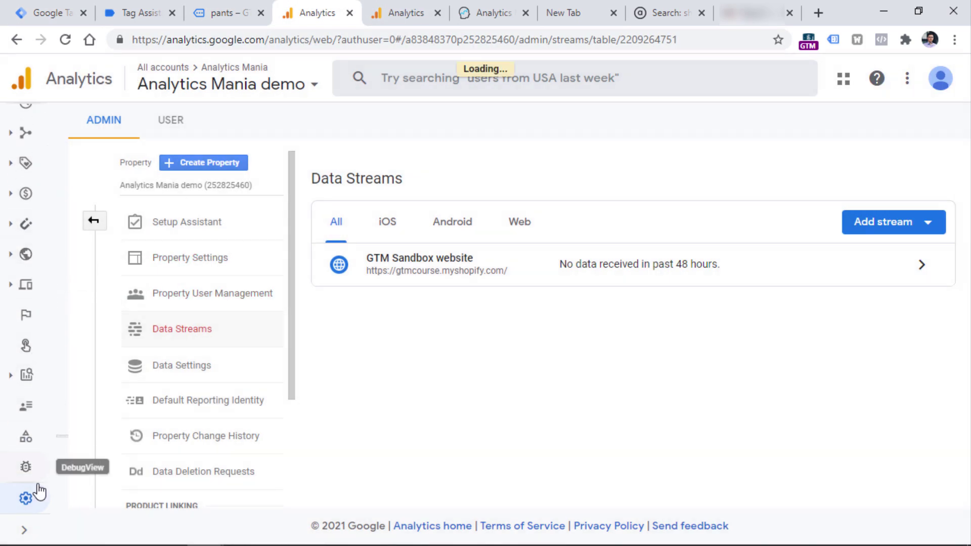
{"action": "left_click", "coordinate": [31, 467]}
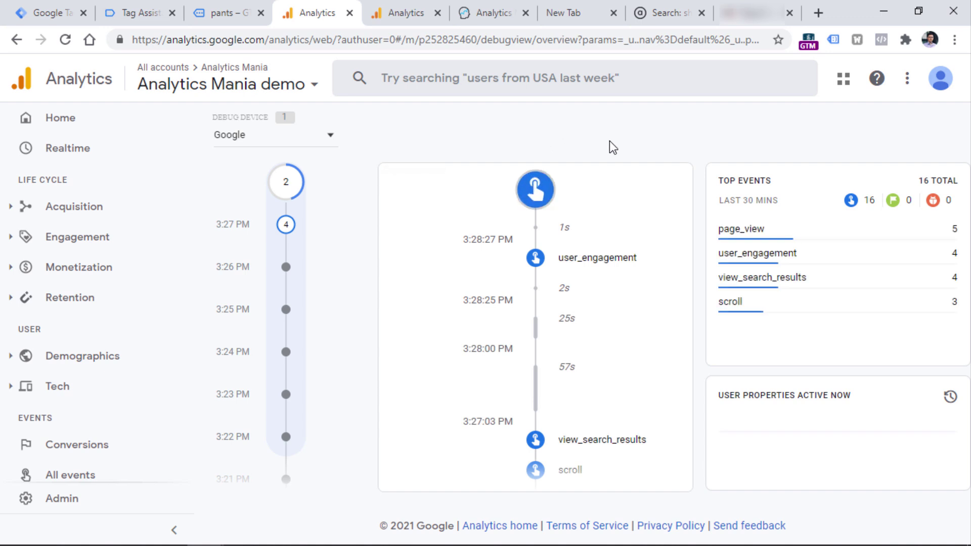
Check the parameters of the view_search_results event logged at 3:27:03 PM, including search_term, and close its details.
{"action": "left_click_drag", "start_coordinate": [689, 180], "coordinate": [689, 204]}
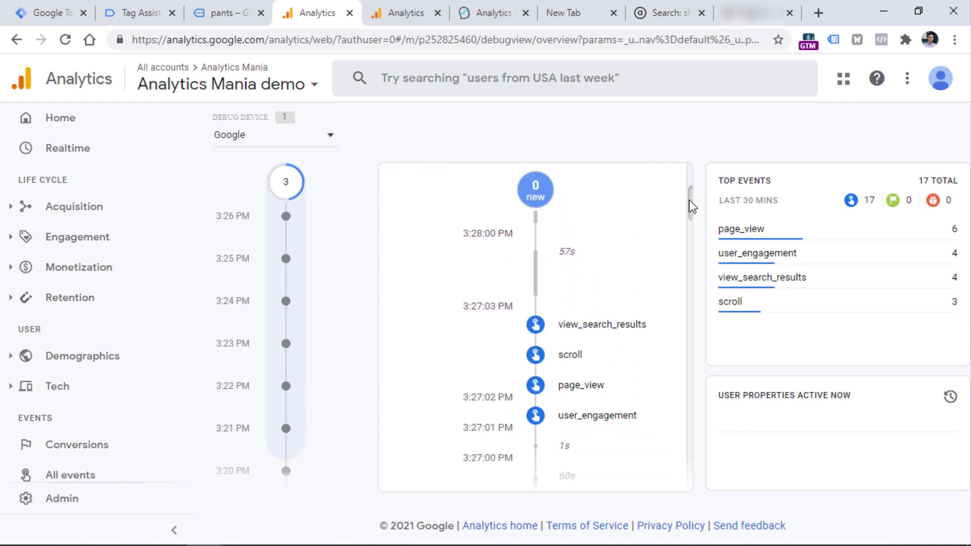
{"action": "left_click", "coordinate": [602, 334]}
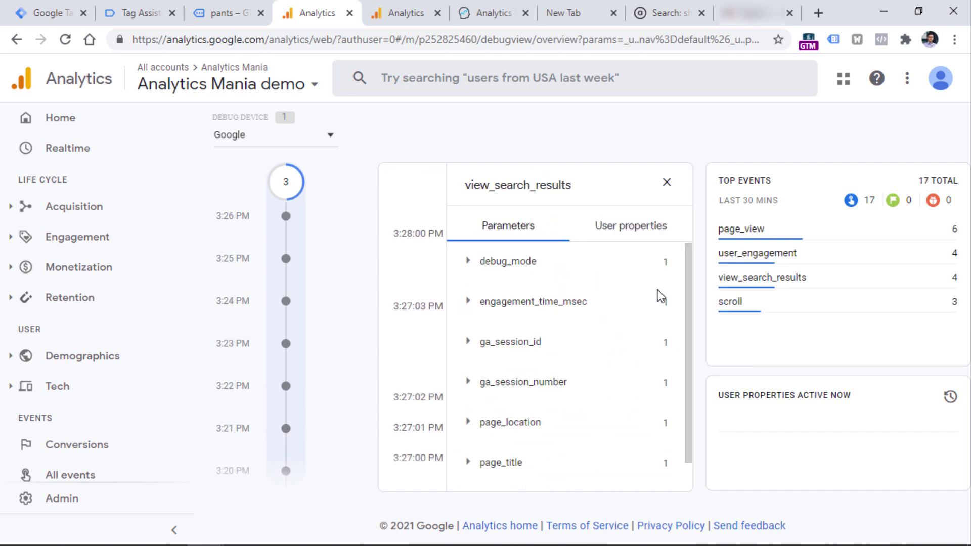
{"action": "scroll", "coordinate": [689, 278], "scroll_direction": "down", "scroll_amount": 2}
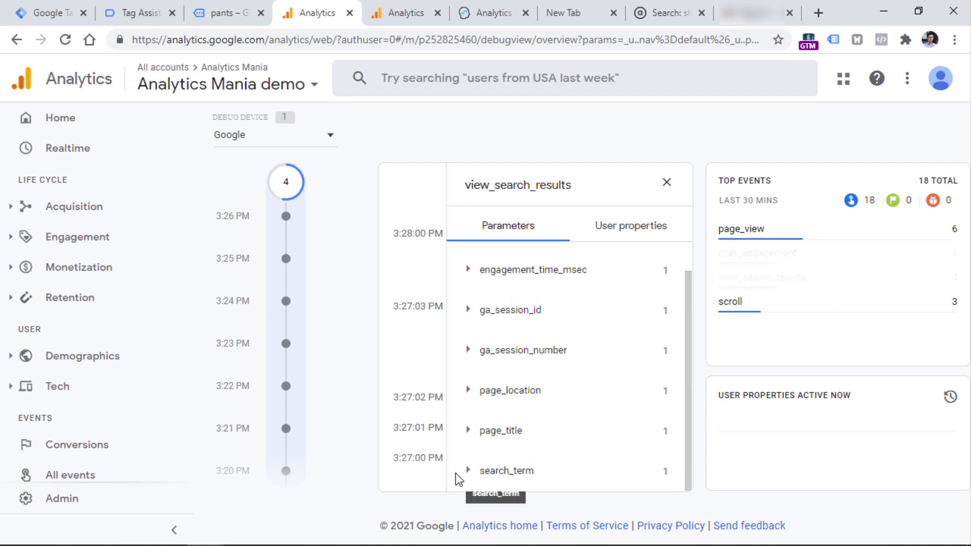
{"action": "left_click", "coordinate": [472, 472]}
{"action": "scroll", "coordinate": [505, 313], "scroll_direction": "up", "scroll_amount": 2}
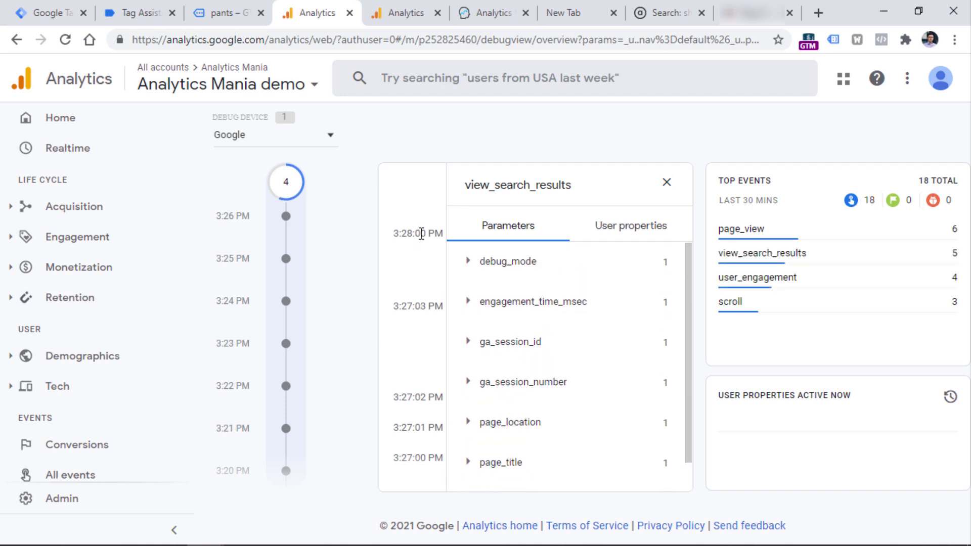
{"action": "left_click", "coordinate": [667, 182]}
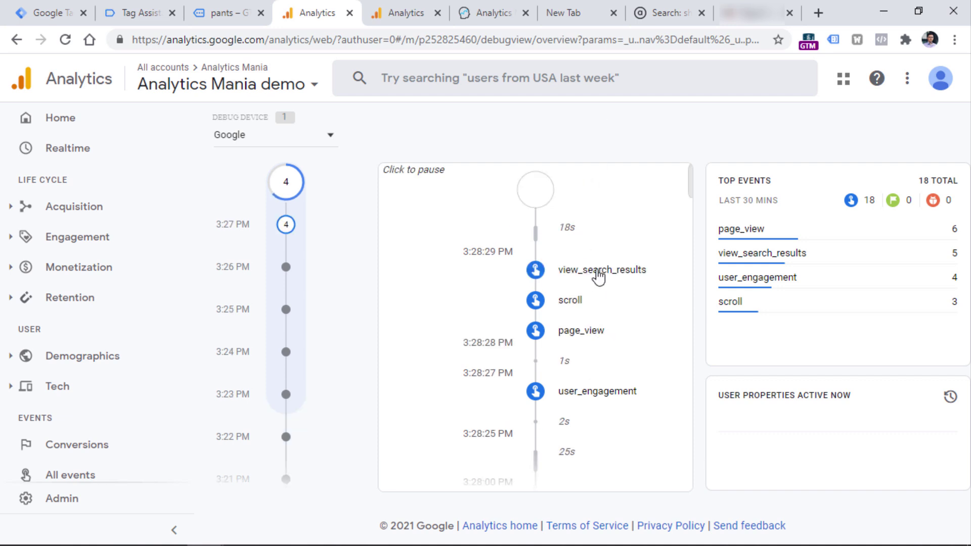
Open the view_search_results event logged at 3:28:29 PM and check the value of its search_term parameter.
{"action": "left_click", "coordinate": [598, 276]}
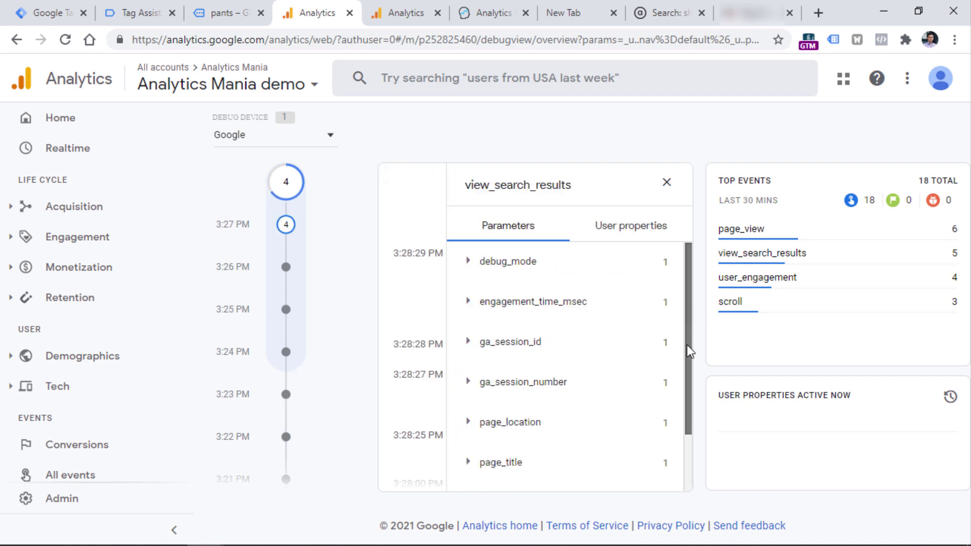
{"action": "left_click_drag", "start_coordinate": [690, 351], "coordinate": [685, 396]}
{"action": "left_click", "coordinate": [505, 468]}
{"action": "scroll", "coordinate": [505, 471], "scroll_direction": "down", "scroll_amount": 1}
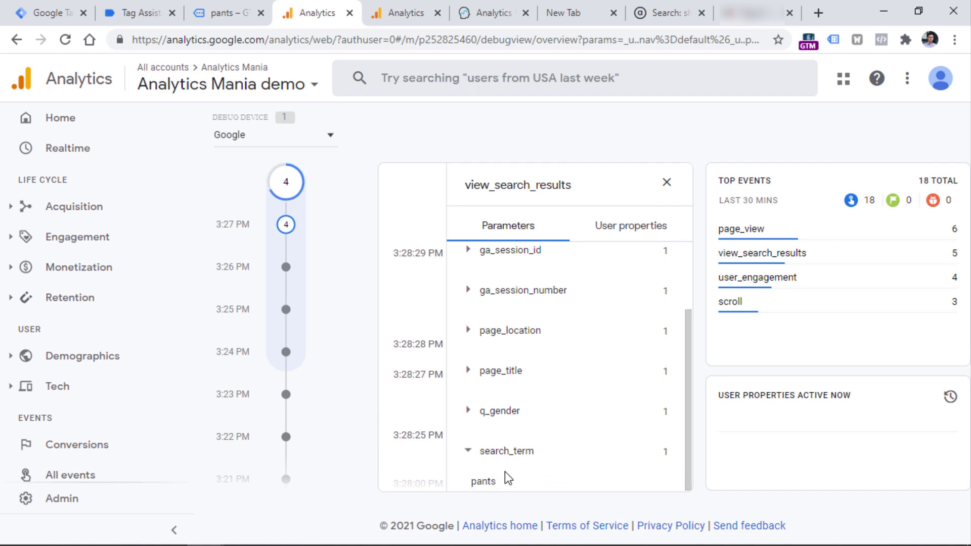
{"action": "double_click", "coordinate": [483, 481]}
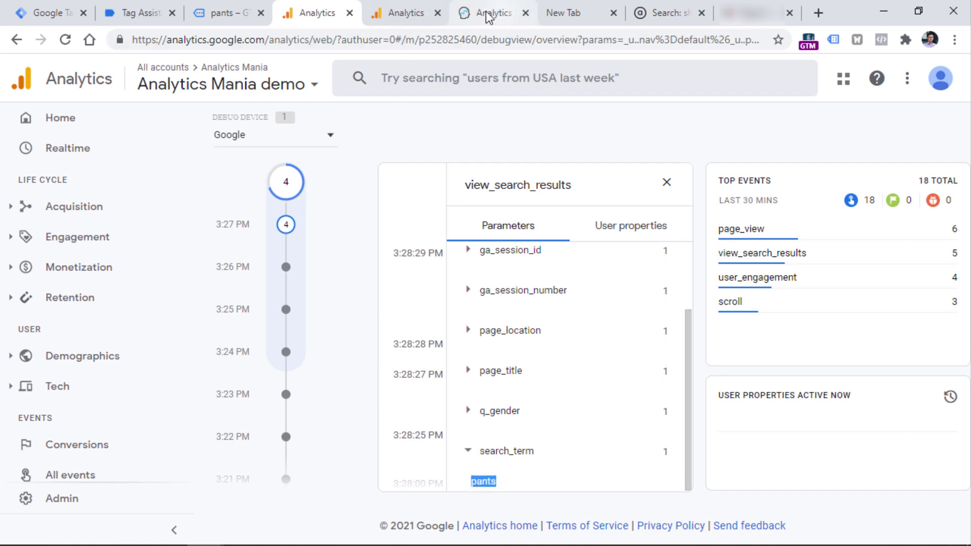
Check the name of the search term's query parameter in the shop's search URL and return to DebugView.
{"action": "left_click", "coordinate": [223, 13]}
{"action": "double_click", "coordinate": [331, 39]}
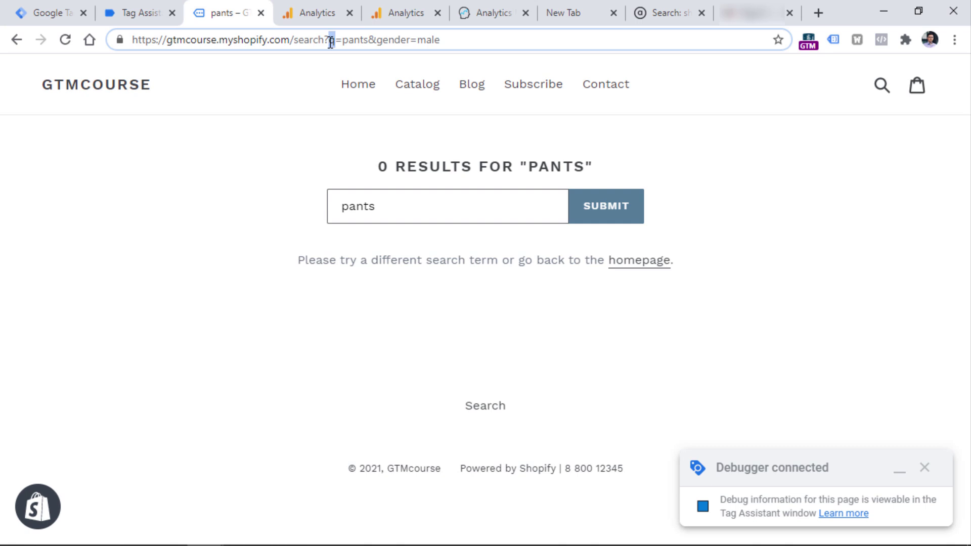
{"action": "left_click", "coordinate": [315, 15]}
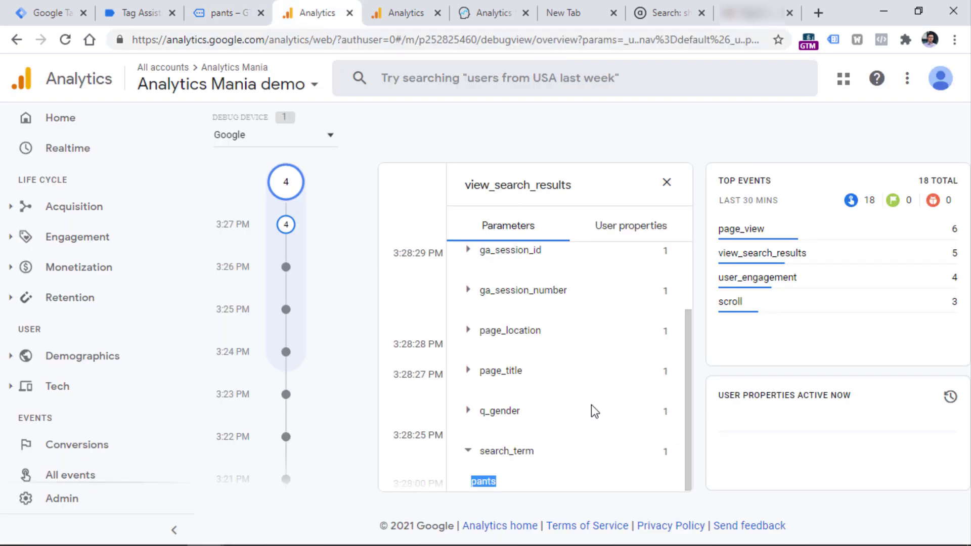
Expand the q_gender parameter of the view_search_results event and examine its prefix, name and value.
{"action": "double_click", "coordinate": [482, 411]}
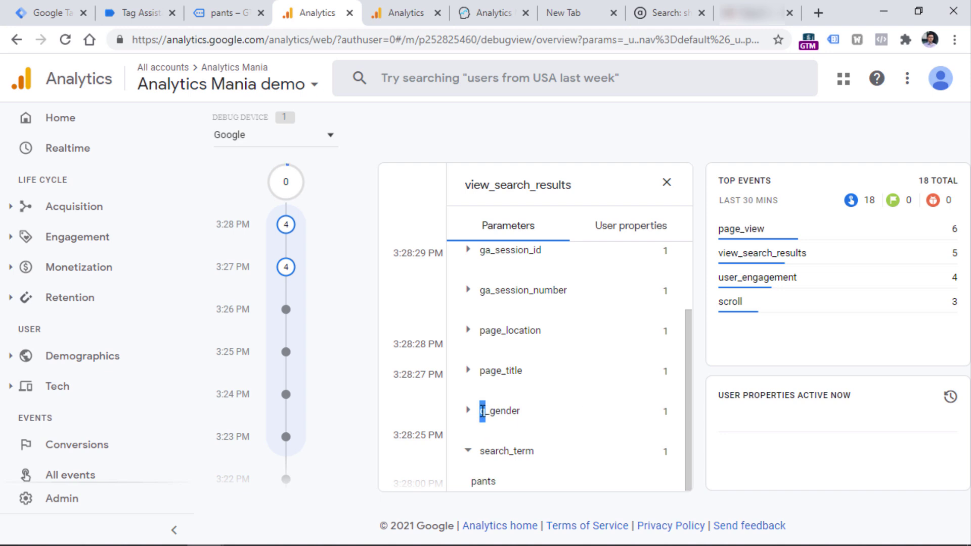
{"action": "left_click", "coordinate": [481, 411]}
{"action": "left_click_drag", "start_coordinate": [489, 412], "coordinate": [525, 413]}
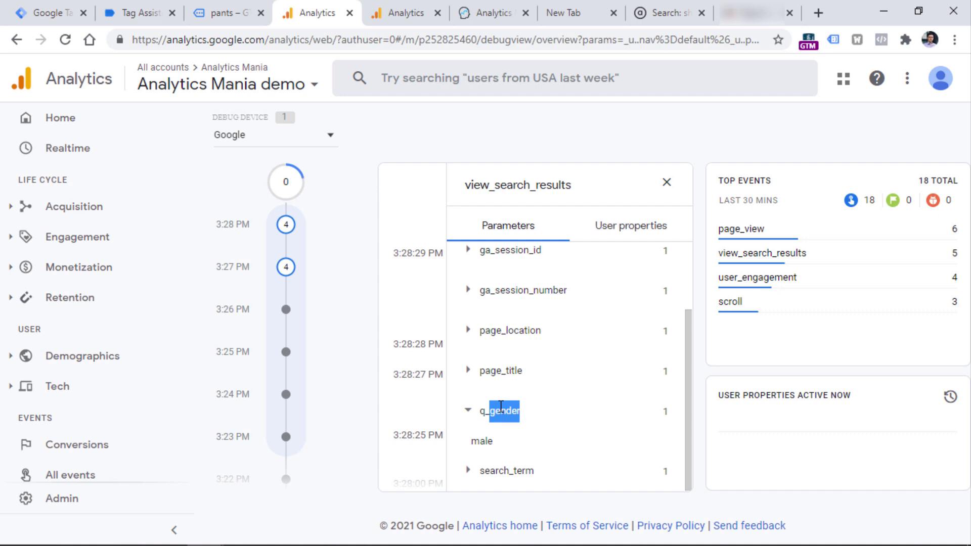
{"action": "left_click_drag", "start_coordinate": [480, 412], "coordinate": [519, 415]}
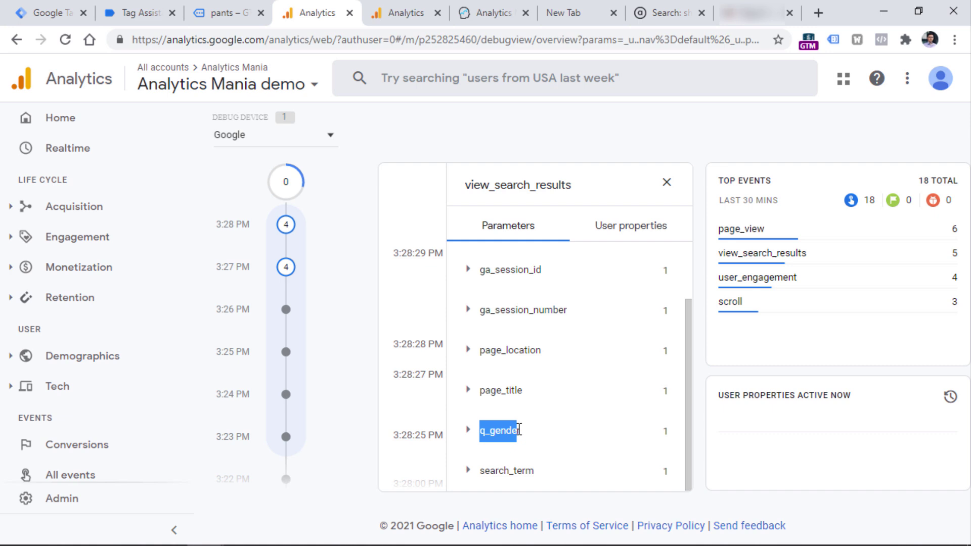
{"action": "left_click", "coordinate": [519, 430]}
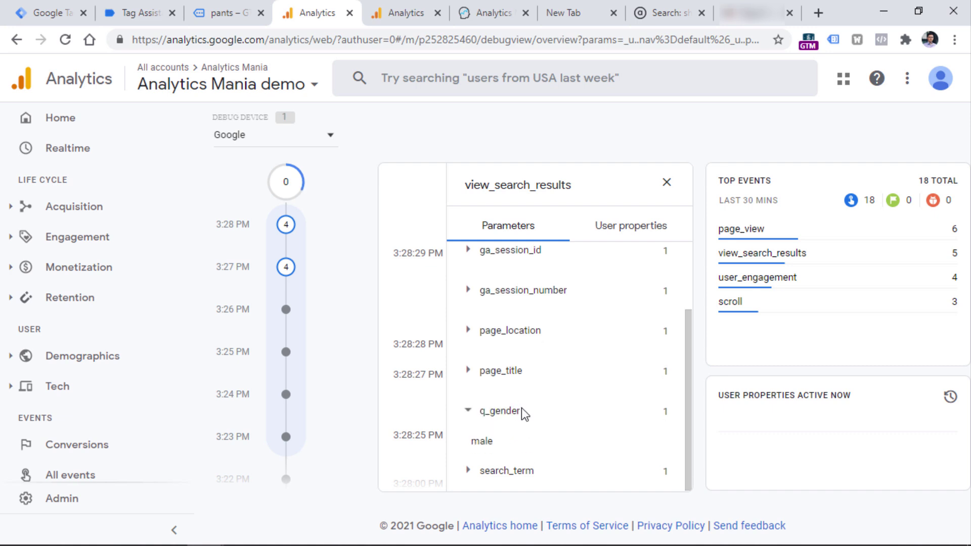
{"action": "left_click_drag", "start_coordinate": [522, 414], "coordinate": [483, 415]}
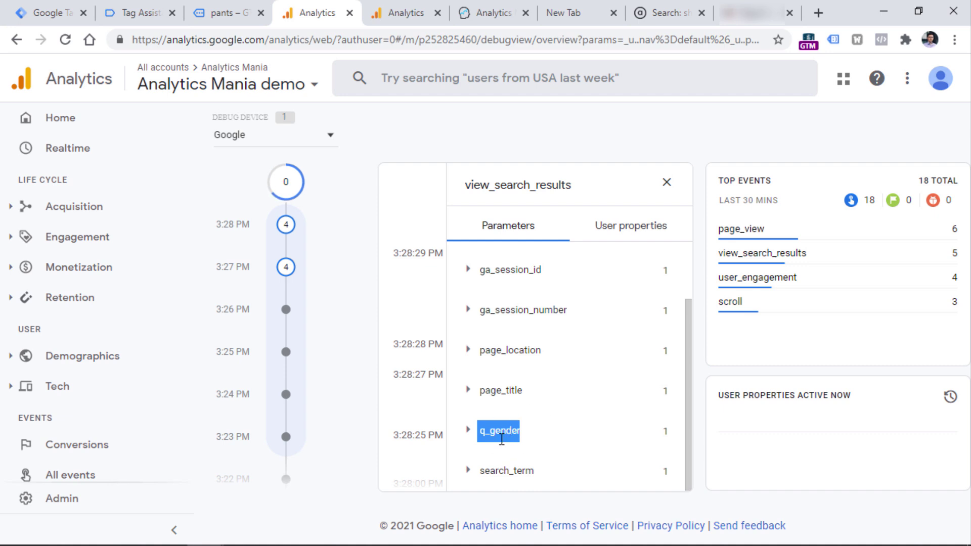
In the shop's search page URL, replace the question mark before q=pants&gender=male with #.
{"action": "left_click", "coordinate": [227, 16]}
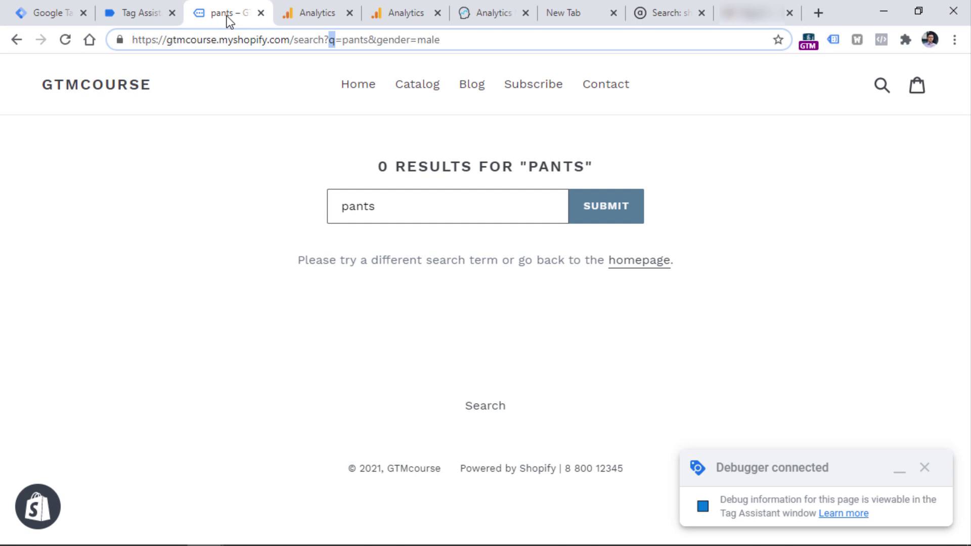
{"action": "left_click", "coordinate": [380, 41]}
{"action": "left_click_drag", "start_coordinate": [331, 42], "coordinate": [460, 39]}
{"action": "left_click", "coordinate": [460, 38]}
{"action": "left_click", "coordinate": [364, 39]}
{"action": "left_click_drag", "start_coordinate": [331, 40], "coordinate": [325, 41]}
{"action": "left_click", "coordinate": [327, 41]}
{"action": "key", "text": "BackSpace"}
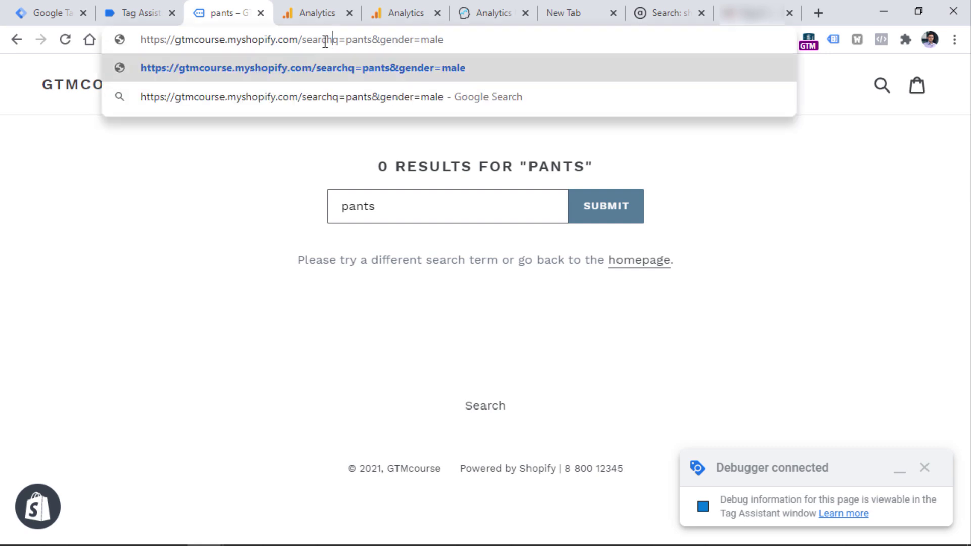
{"action": "type", "text": "#"}
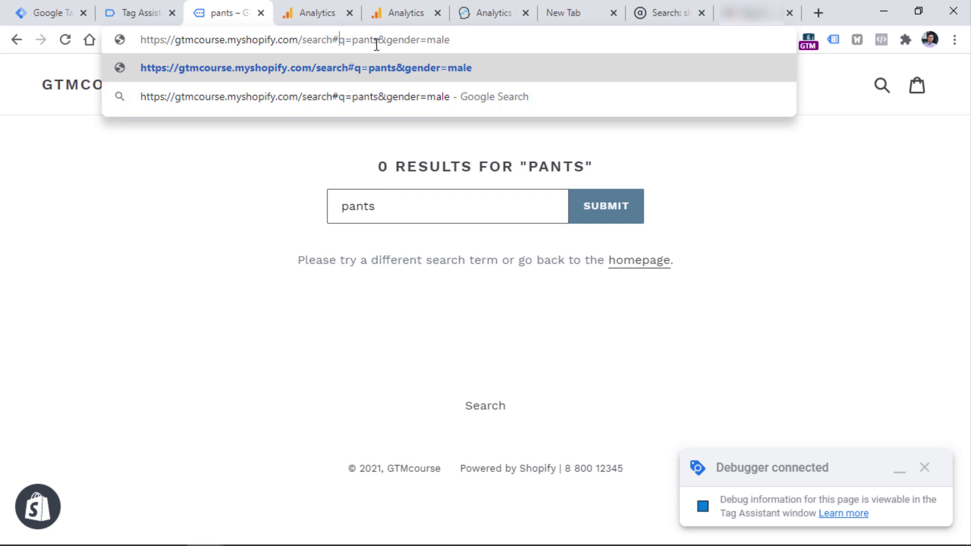
Look at the DebugView event stream, then go back to the # separator in the shop's edited search URL.
{"action": "key", "text": "ctrl+Tab"}
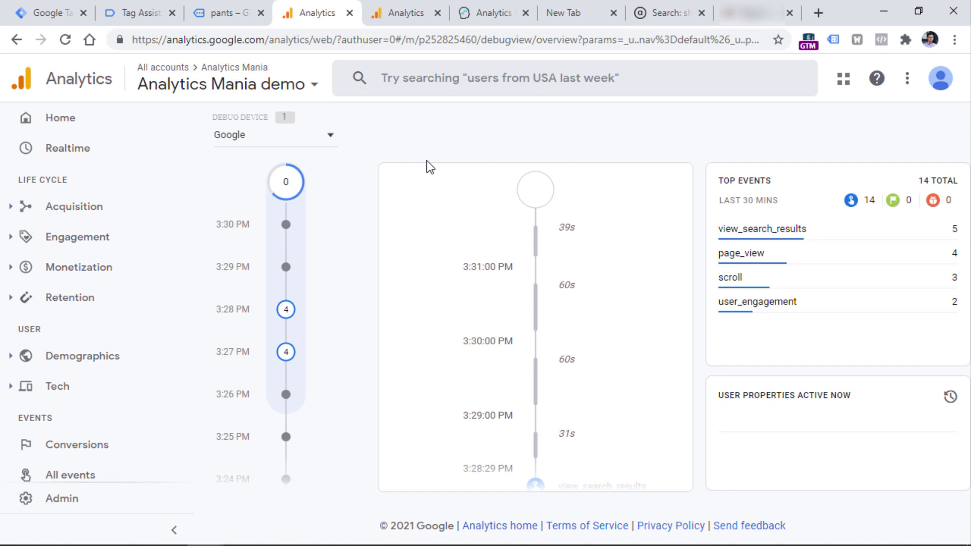
{"action": "left_click", "coordinate": [236, 13]}
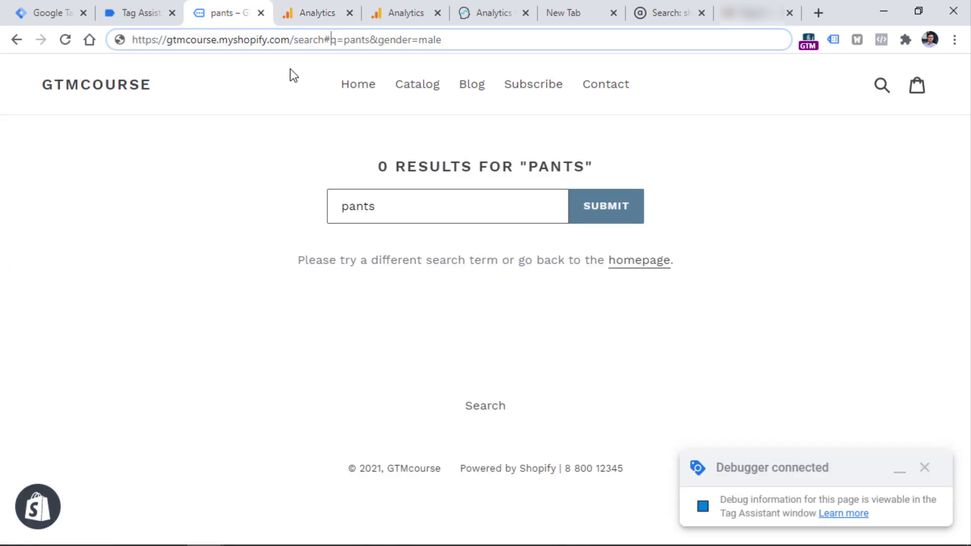
{"action": "double_click", "coordinate": [327, 39]}
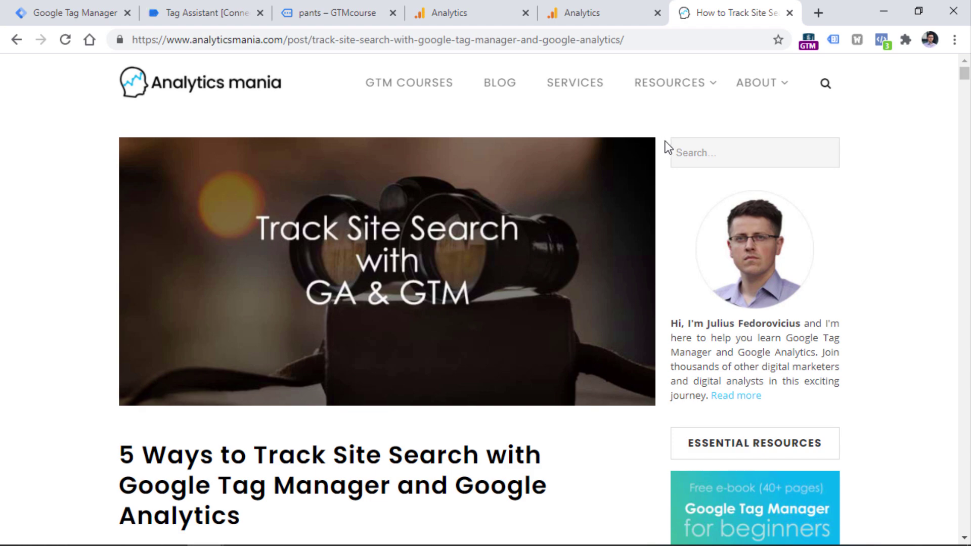
Read the introduction of the Analytics Mania article 5 Ways to Track Site Search with Google Tag Manager and Google Analytics.
{"action": "scroll", "coordinate": [457, 346], "scroll_direction": "down", "scroll_amount": 5}
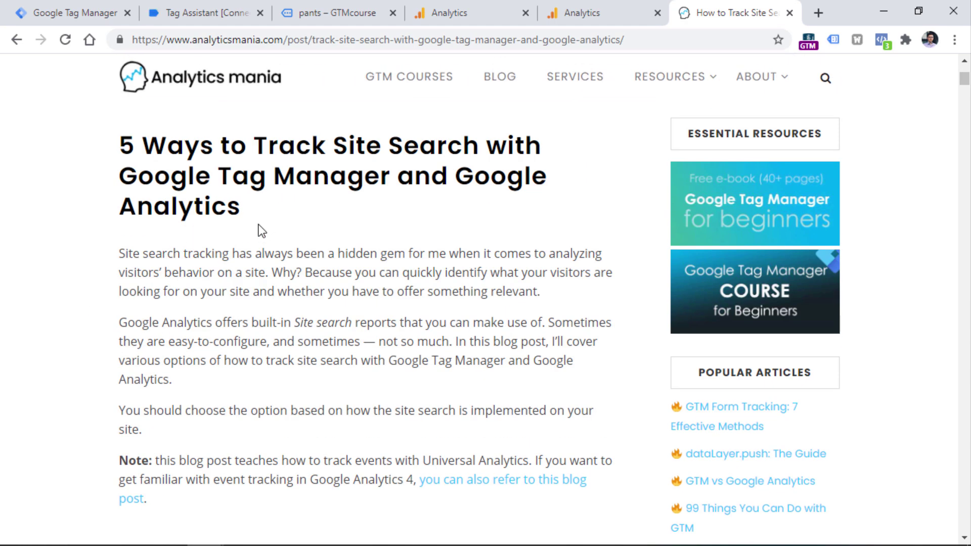